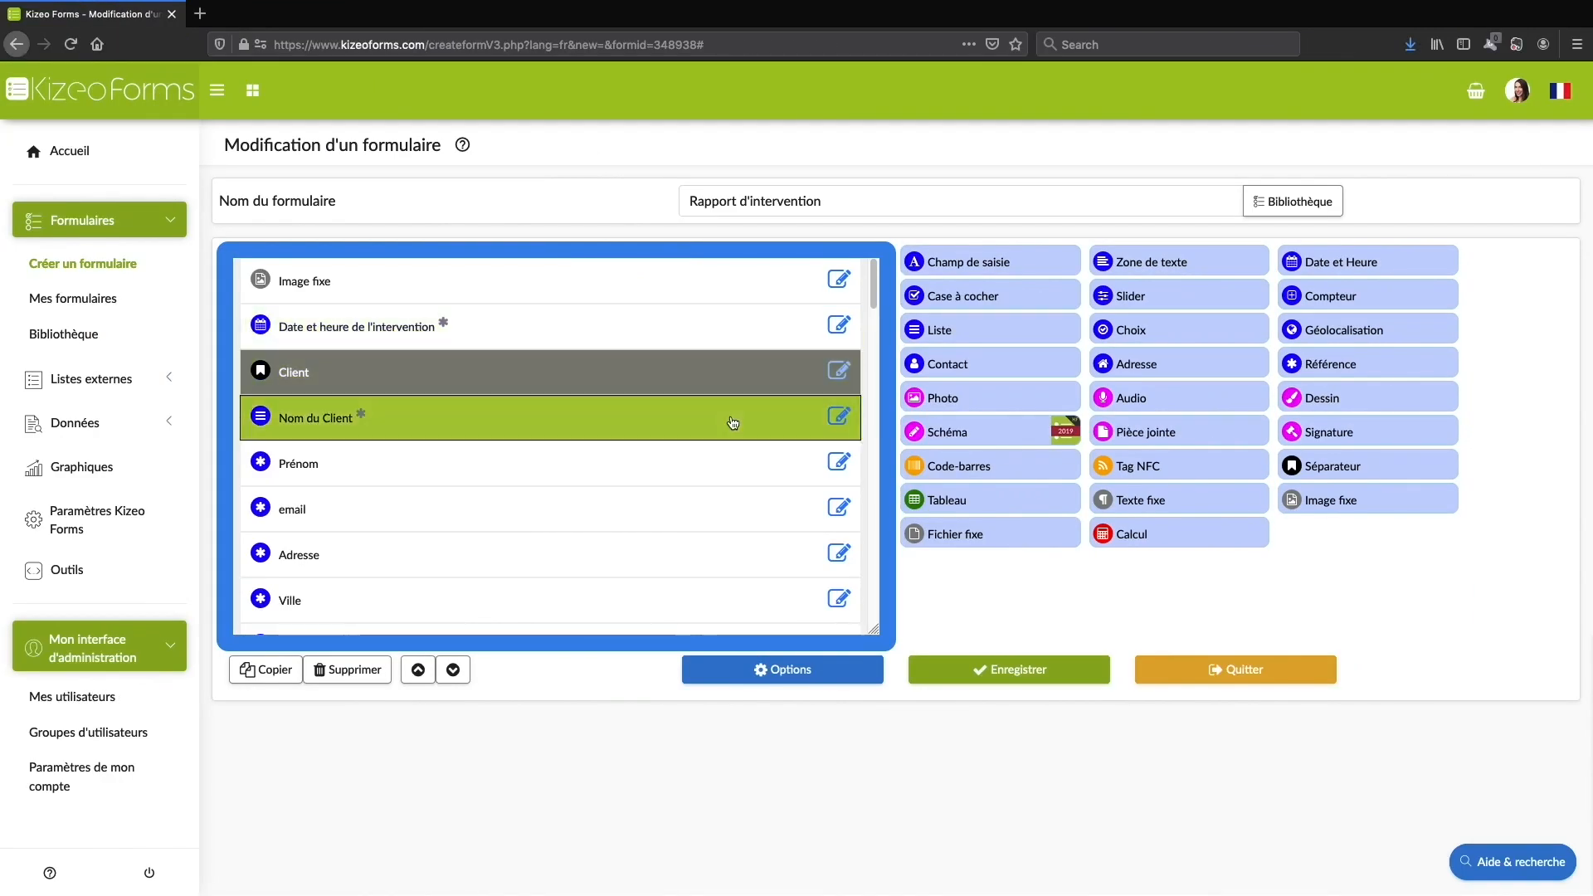
# Examine the properties of the Nom du Client list field, including its external list
pyautogui.click(841, 415)
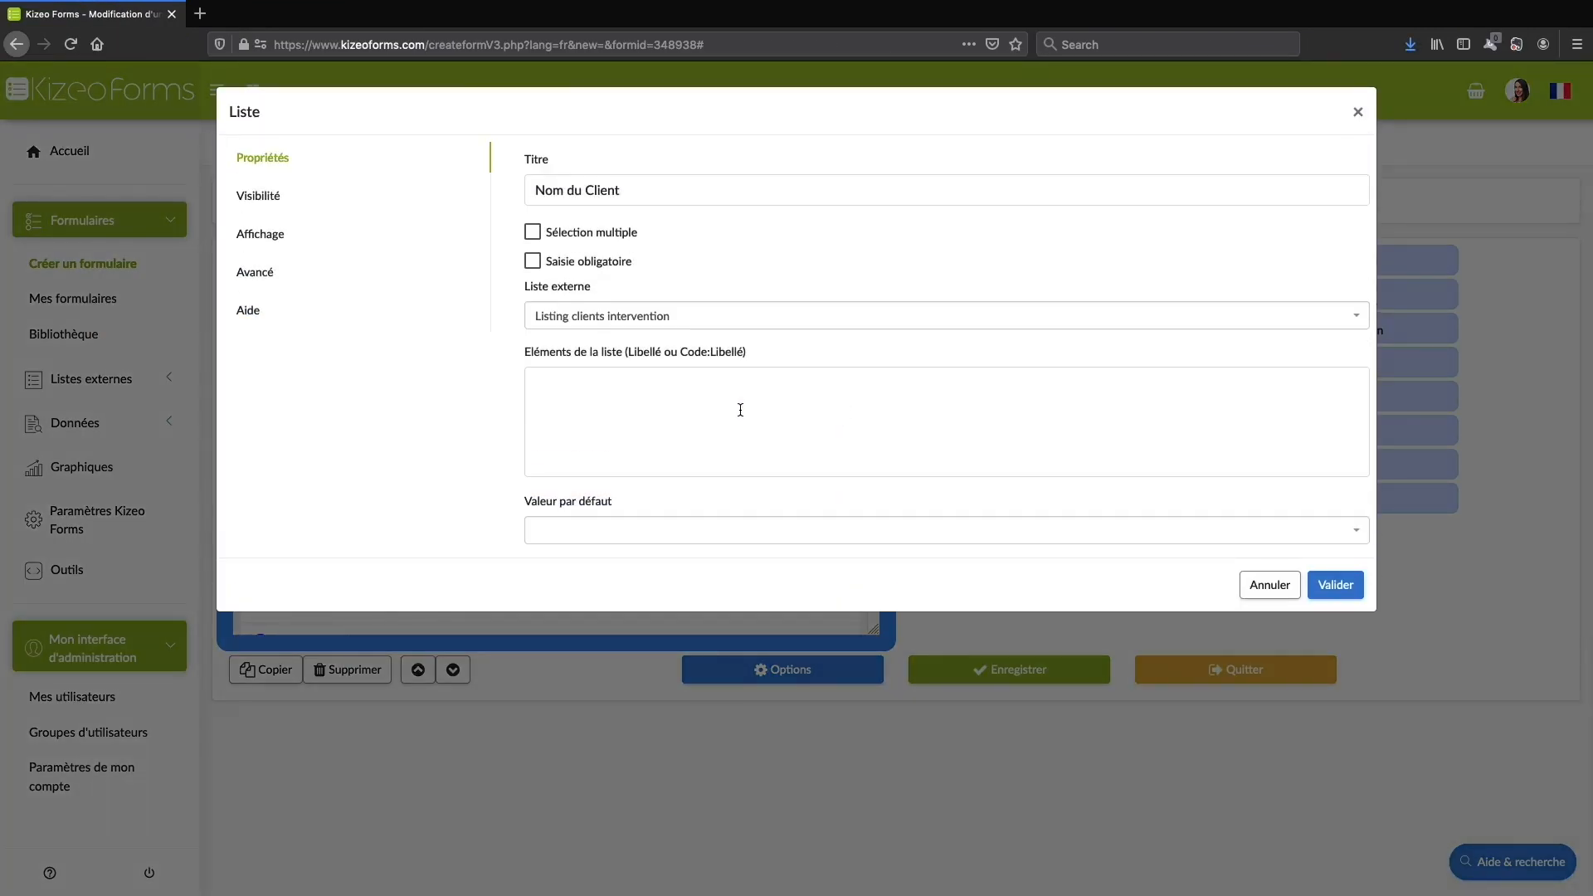
pyautogui.click(258, 322)
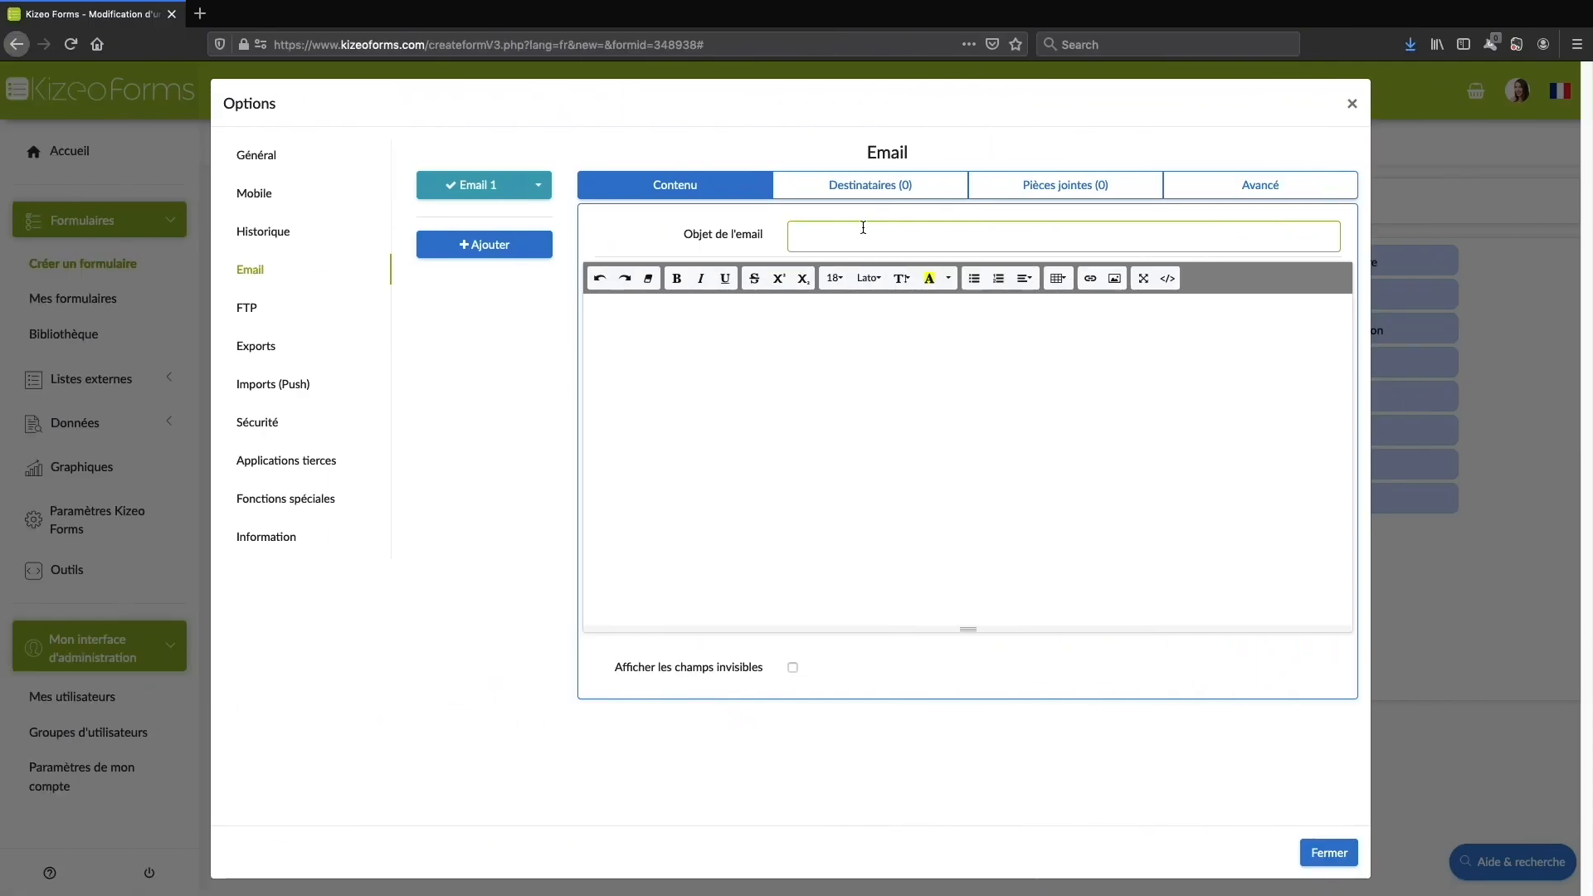
# Set the subject of the first email scenario in the form options to "Devis - ##prenom## ##client##"
pyautogui.write('Devis - ##prenom')
pyautogui.click(940, 257)
pyautogui.write('##client')
pyautogui.click(971, 260)
# Begin the email body with the greeting "Bonjour ##prenom## ##client##"
pyautogui.click(893, 324)
pyautogui.write('Bonjour ##prenom')
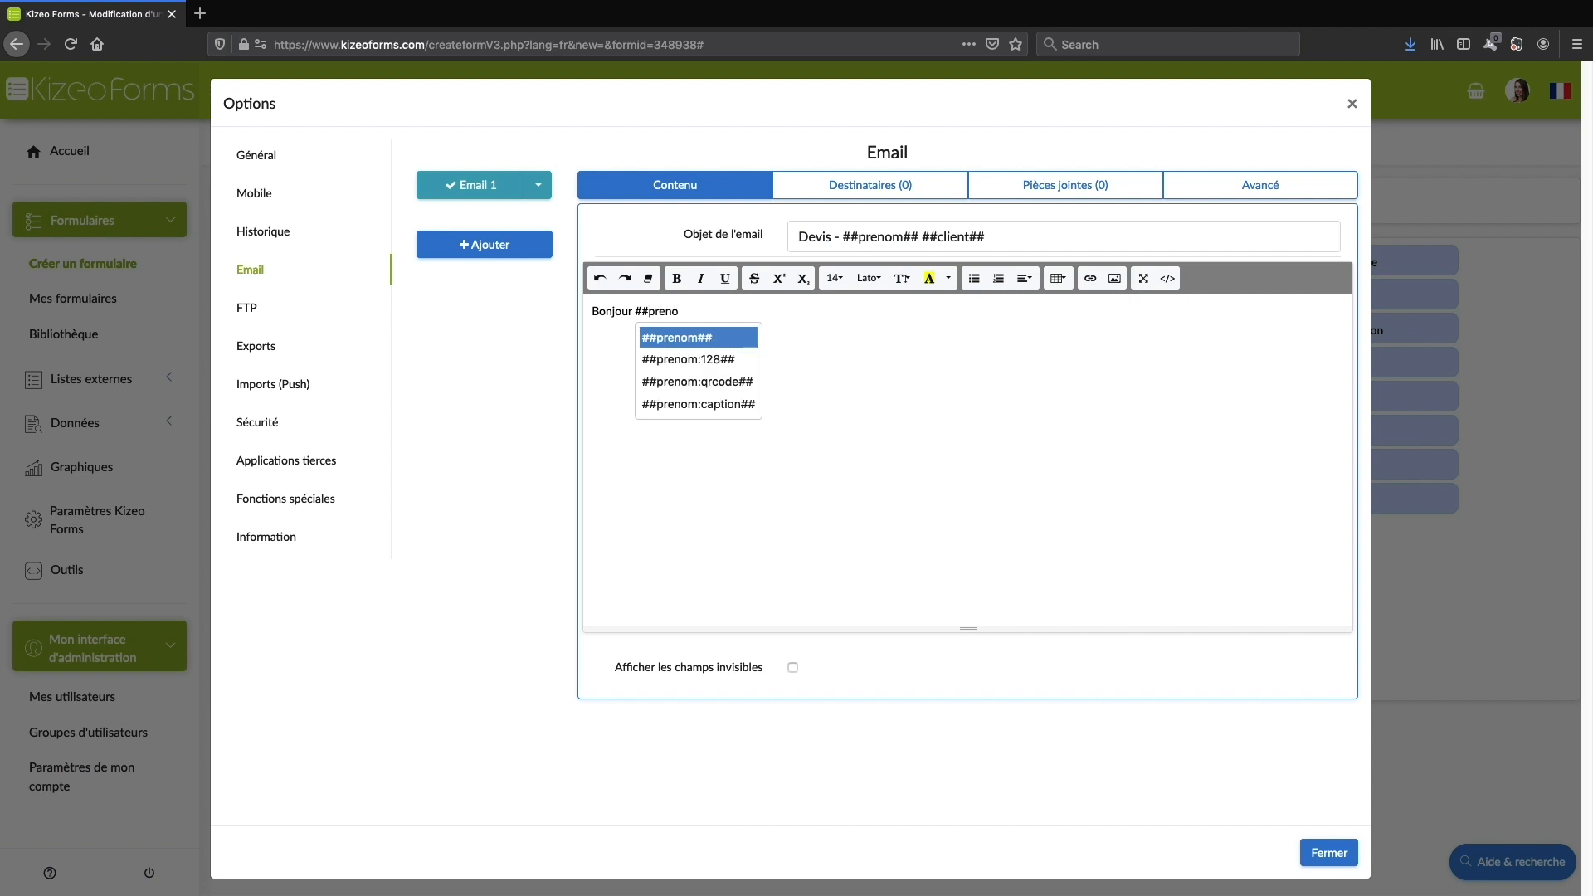
pyautogui.press('Return')
pyautogui.write('##client')
pyautogui.press('Return')
# Add the sentence "Veuillez trouver ci-joint votre Devis ##_id##." to the email body, with "Devis ##_id##" in bold
pyautogui.write('Veuillez t')
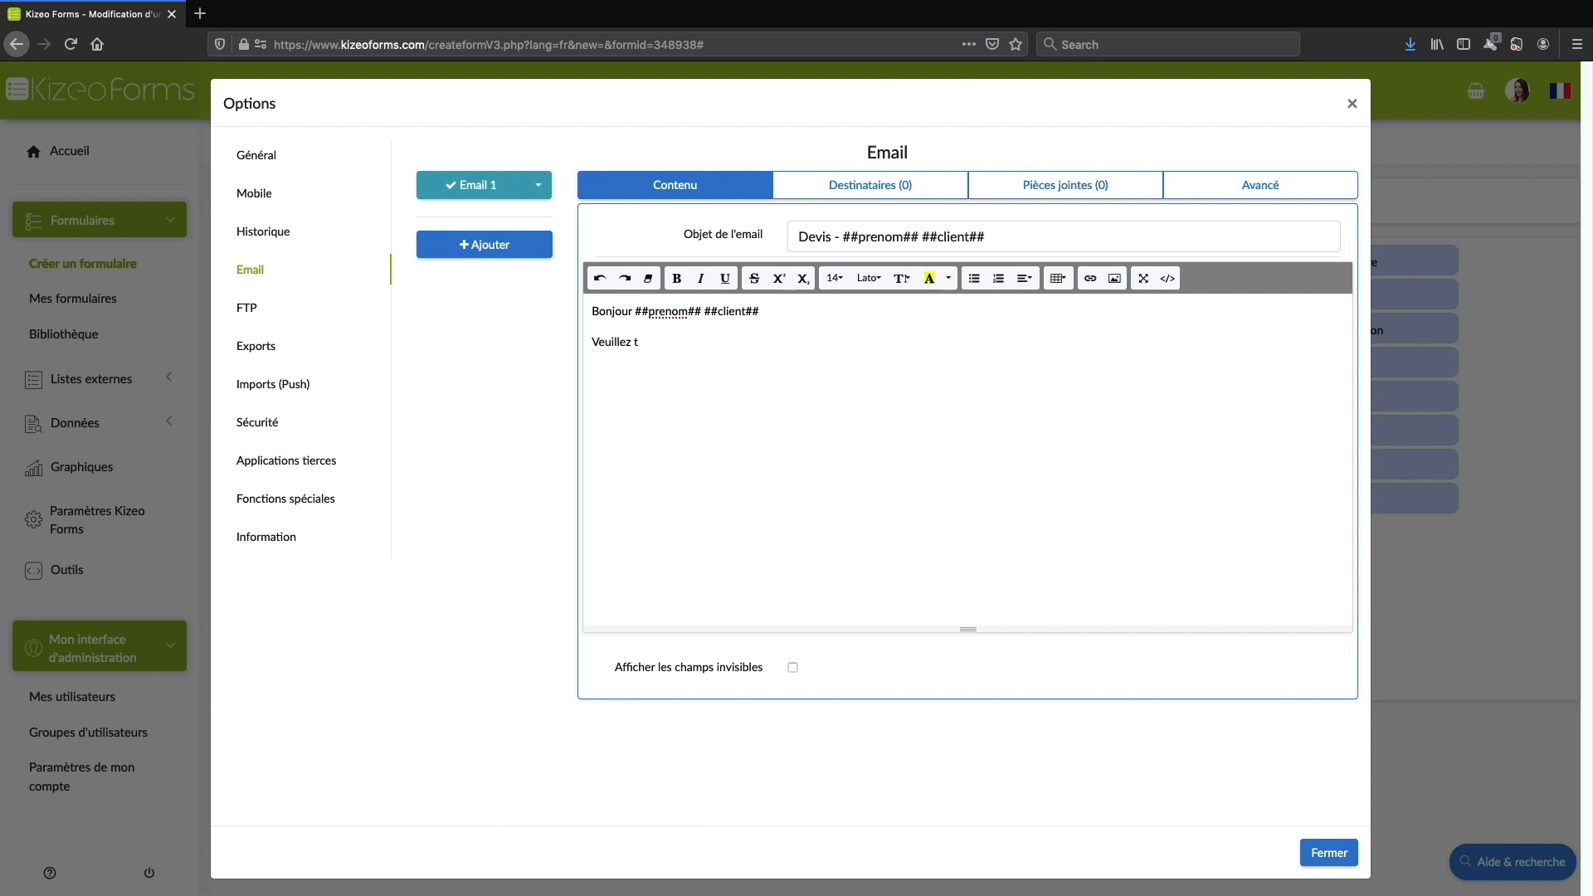
pyautogui.write('rouver ci-joint votre')
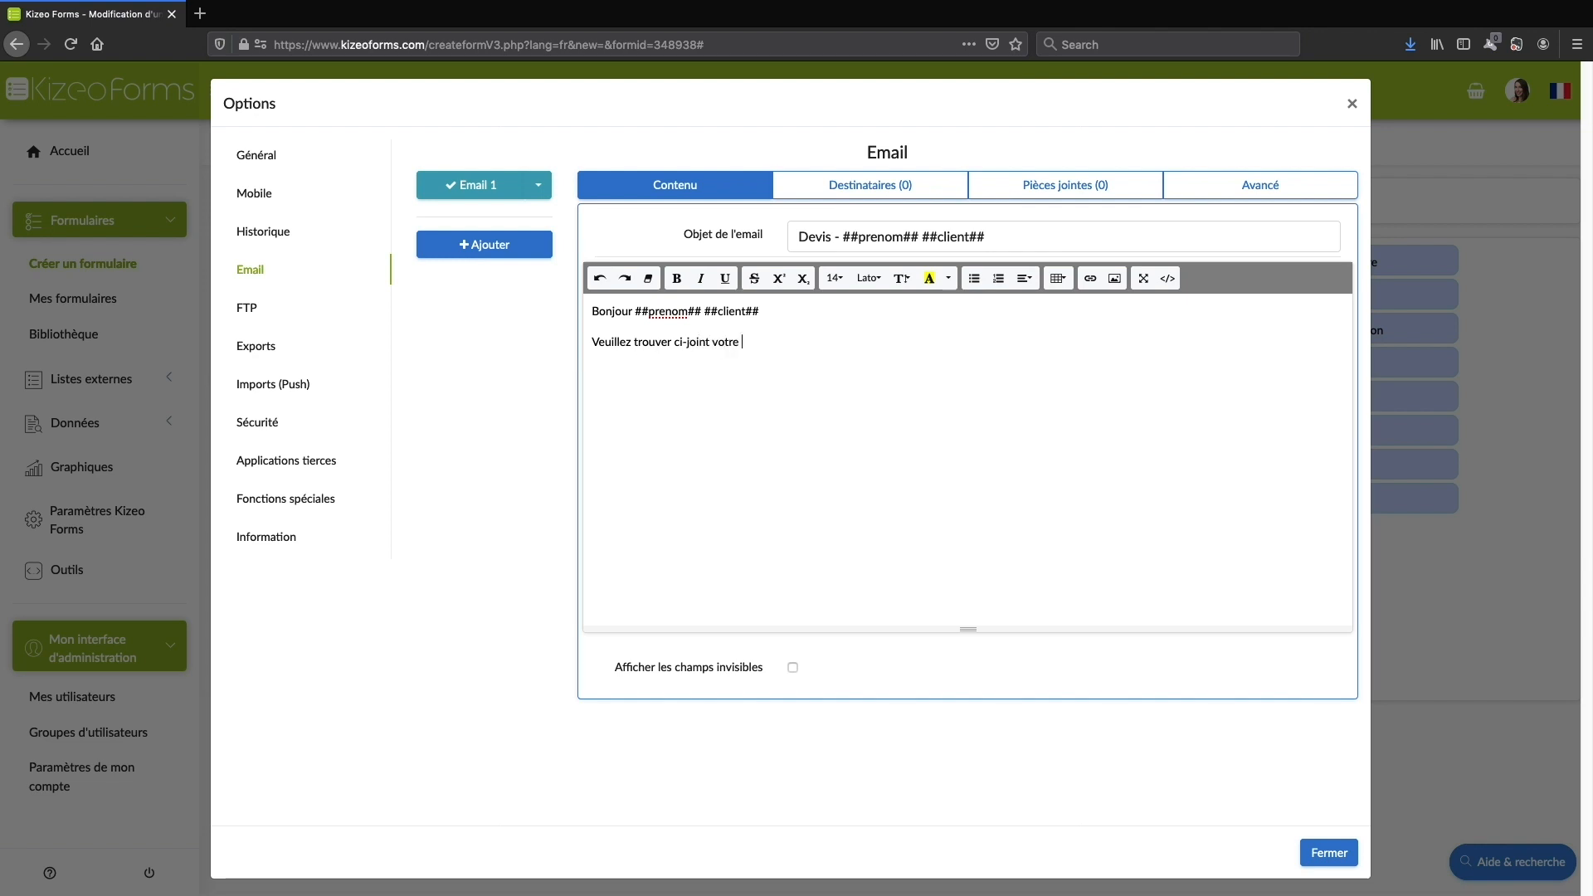
pyautogui.click(676, 279)
pyautogui.write('Devis')
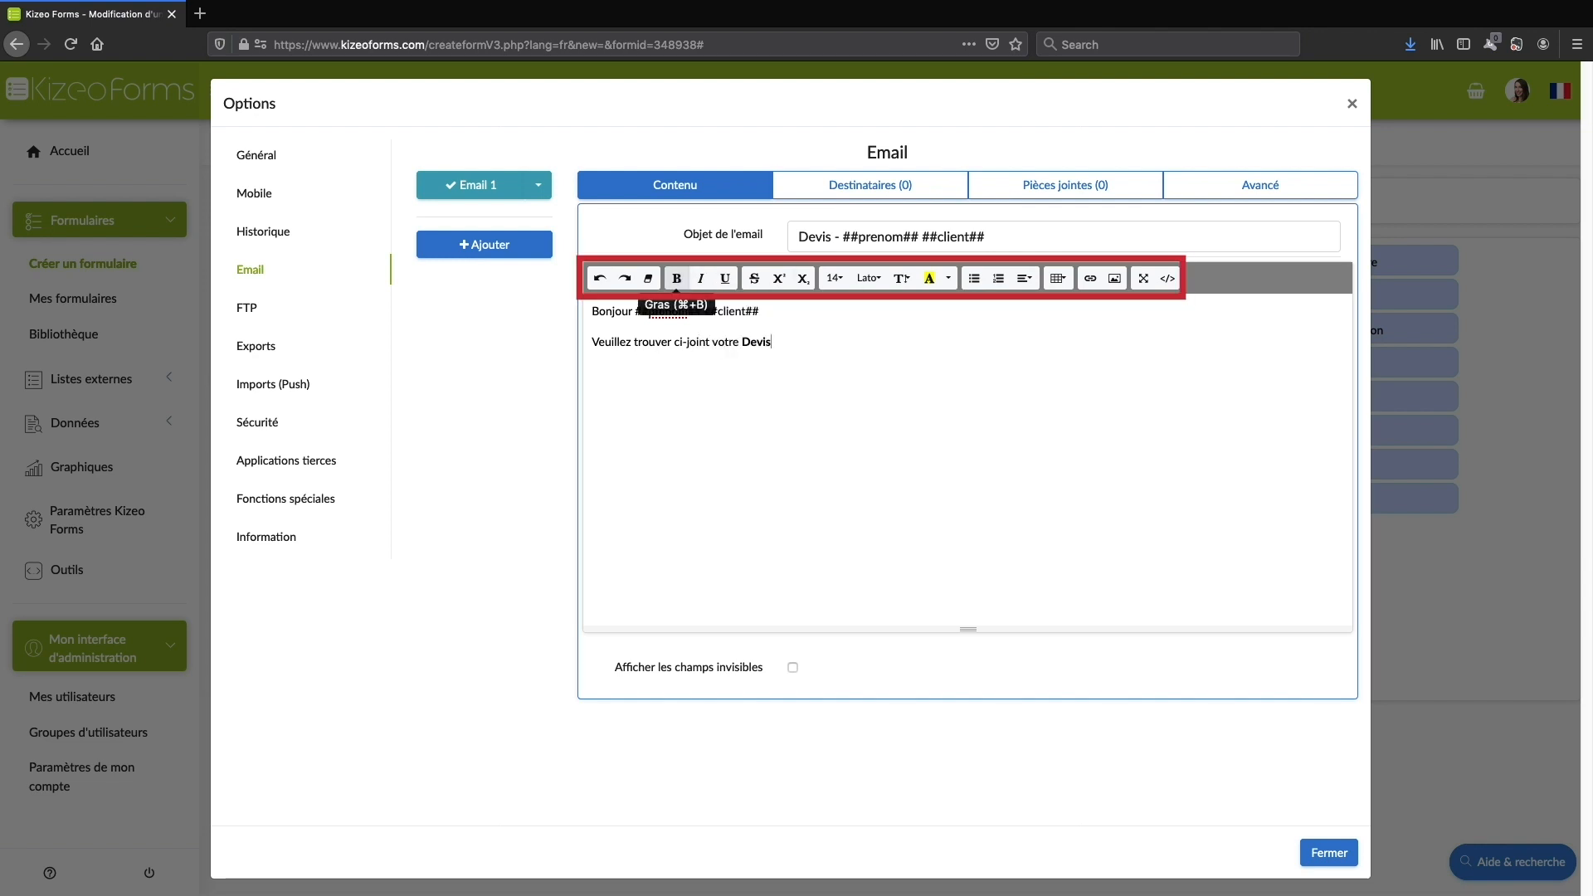
pyautogui.write(' N°##_id')
pyautogui.click(805, 370)
pyautogui.moveTo(814, 342); pyautogui.dragTo(773, 342)
pyautogui.click(676, 279)
pyautogui.click(839, 345)
pyautogui.write('.')
# Close the email with "Restant à votre disposition," and "Bien cordialement," on separate lines, and sign it with the ##_last_name## and ##_first_name## tags
pyautogui.press('Return')
pyautogui.write('Restant à votre disposition,')
pyautogui.press('Return')
pyautogui.write('Bien cordialement,')
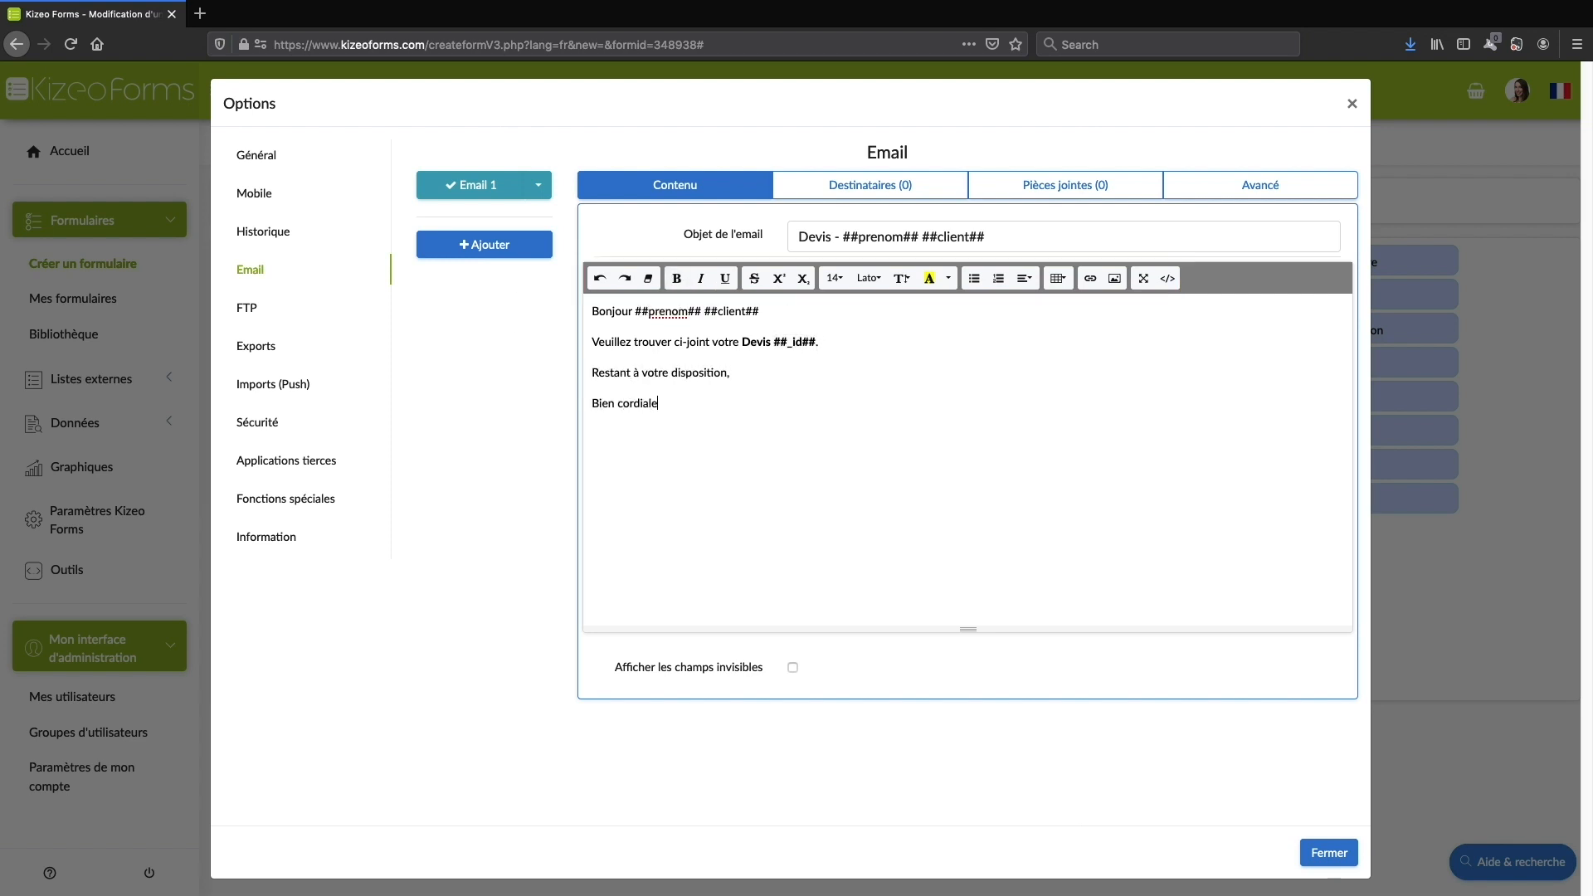
pyautogui.press('Return')
pyautogui.press('Return')
pyautogui.write('##_last_name##  ##_first_name##')
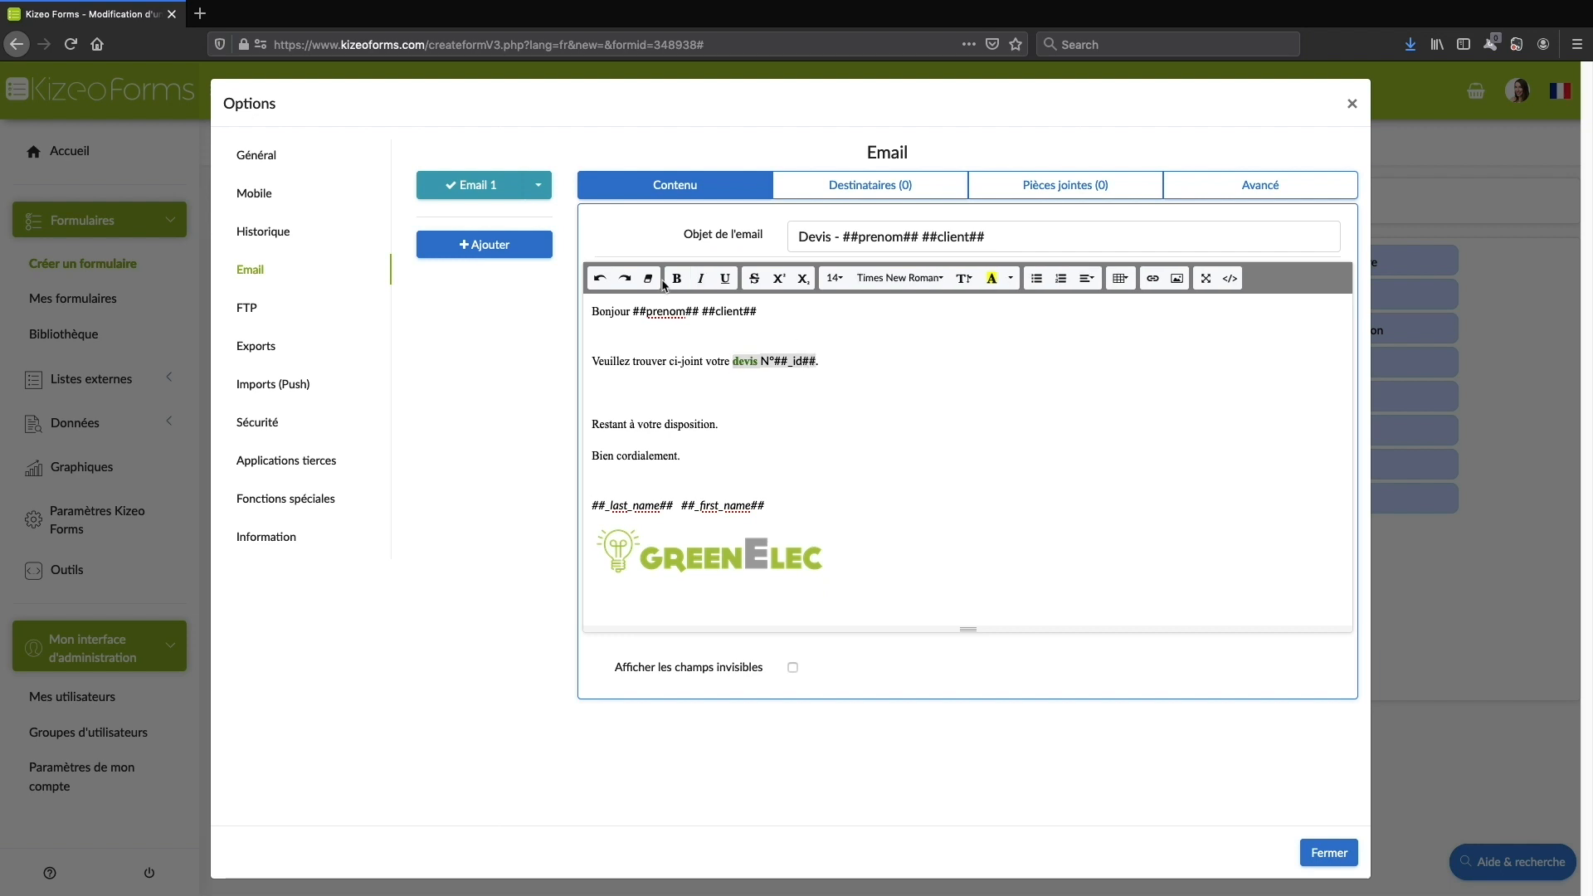
pyautogui.click(854, 415)
# Add ##email## to the email's main recipients and the person who filled in the form to its C.C. list
pyautogui.click(822, 192)
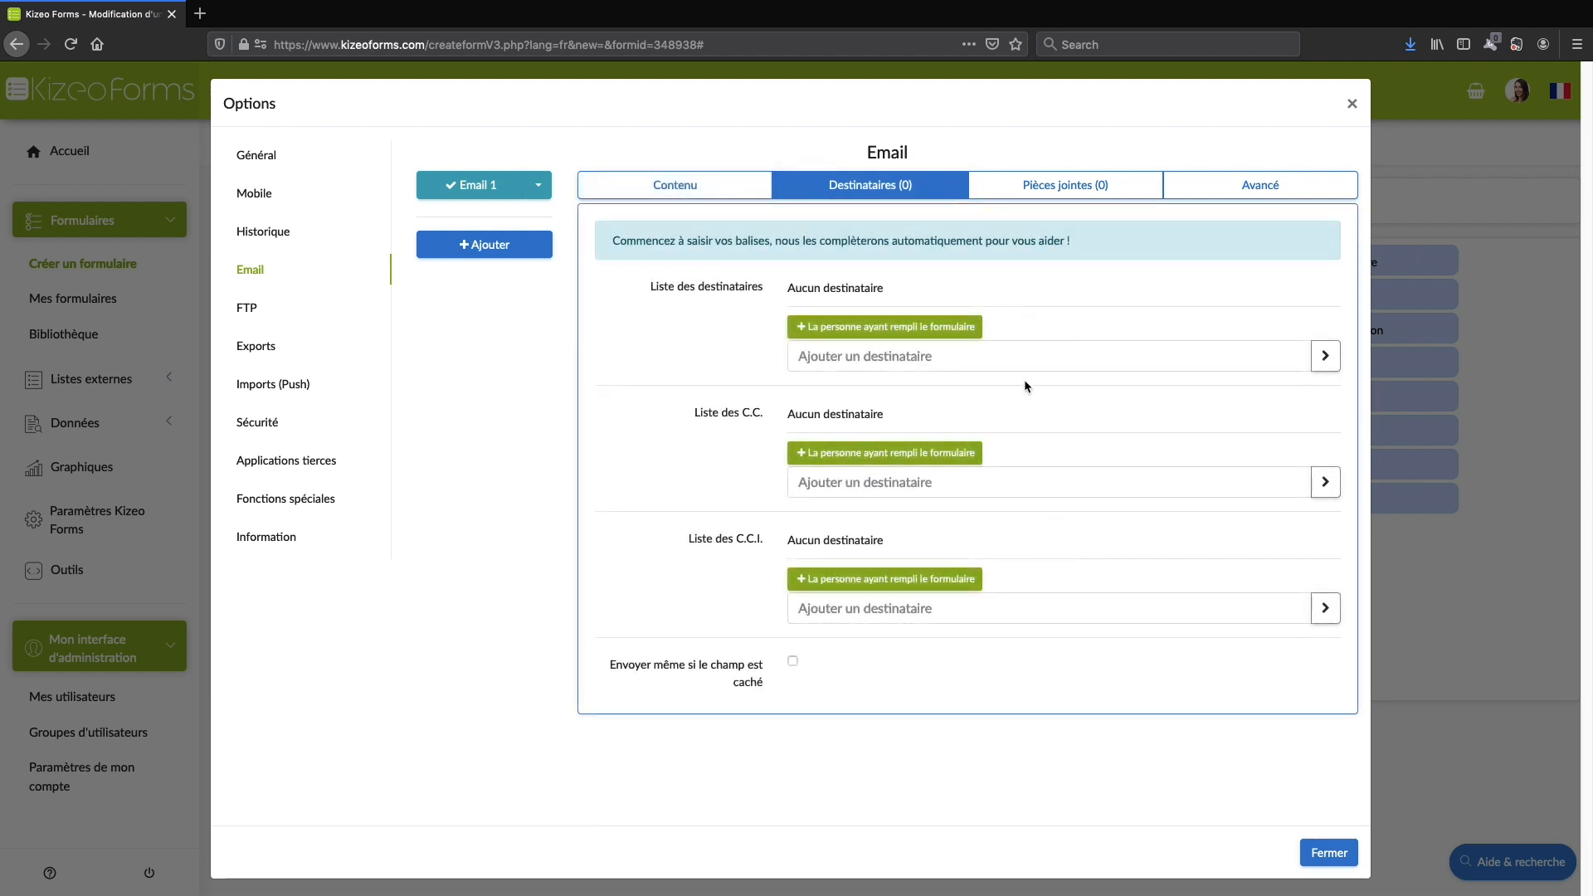
pyautogui.click(947, 353)
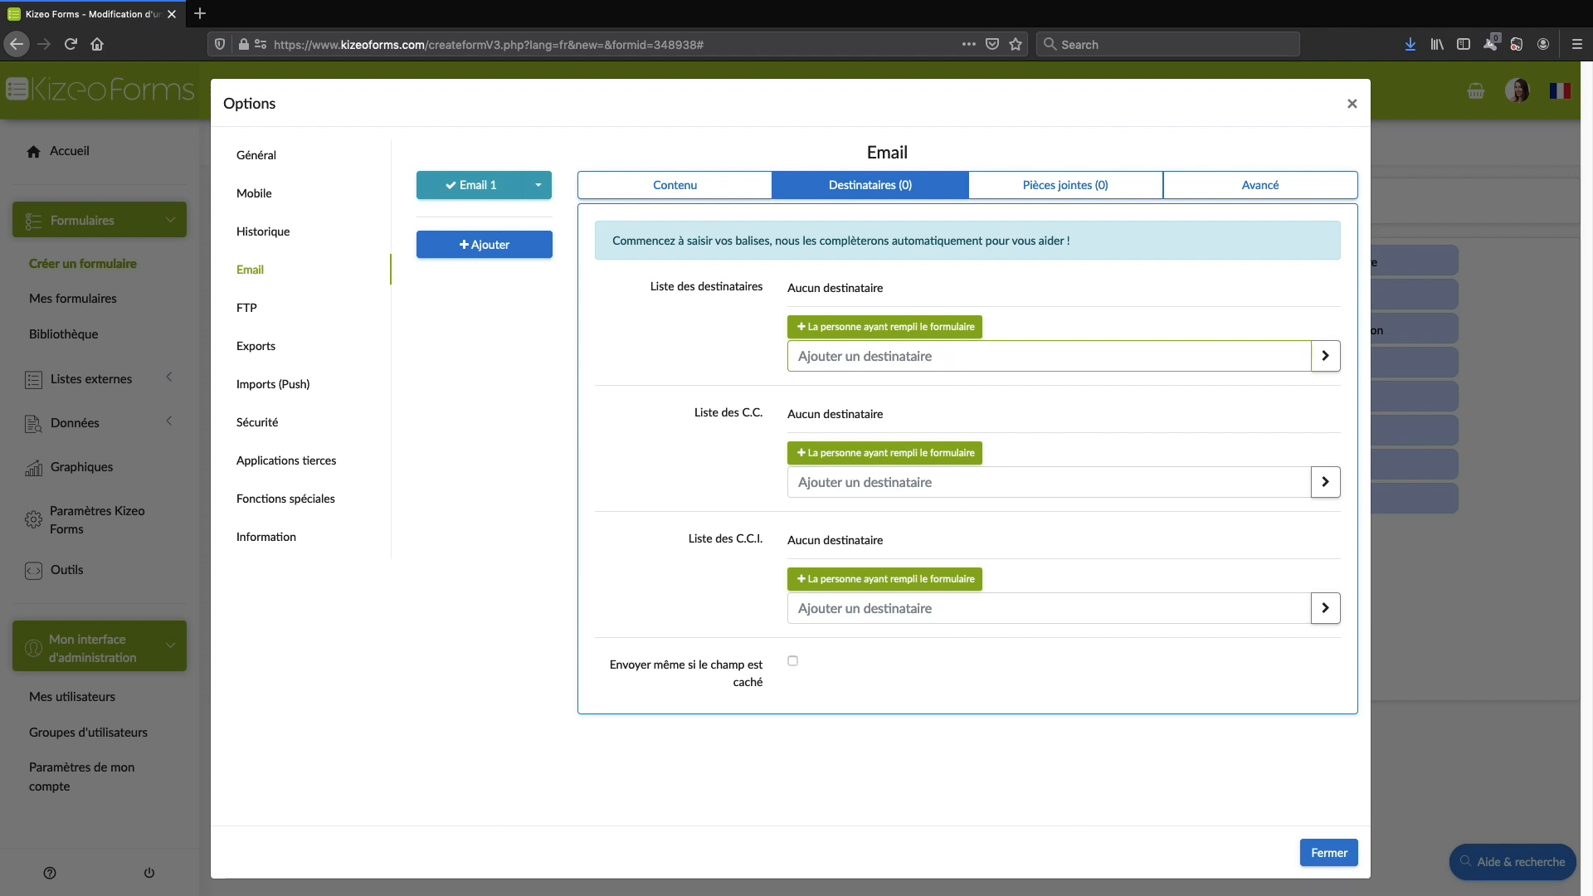
pyautogui.write('##email')
pyautogui.click(877, 382)
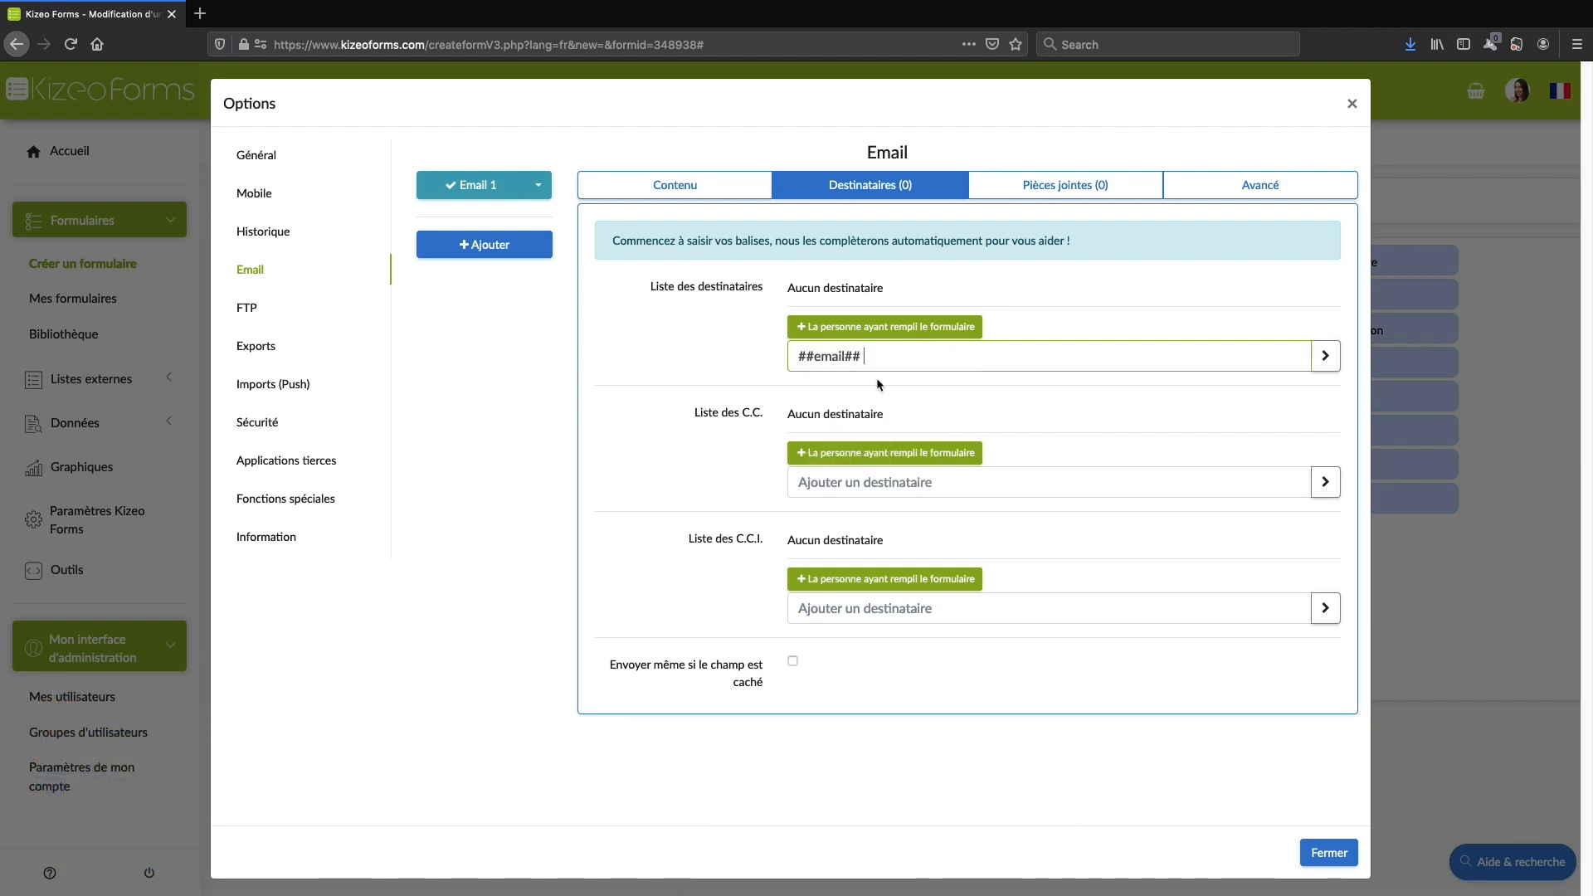
pyautogui.press('Return')
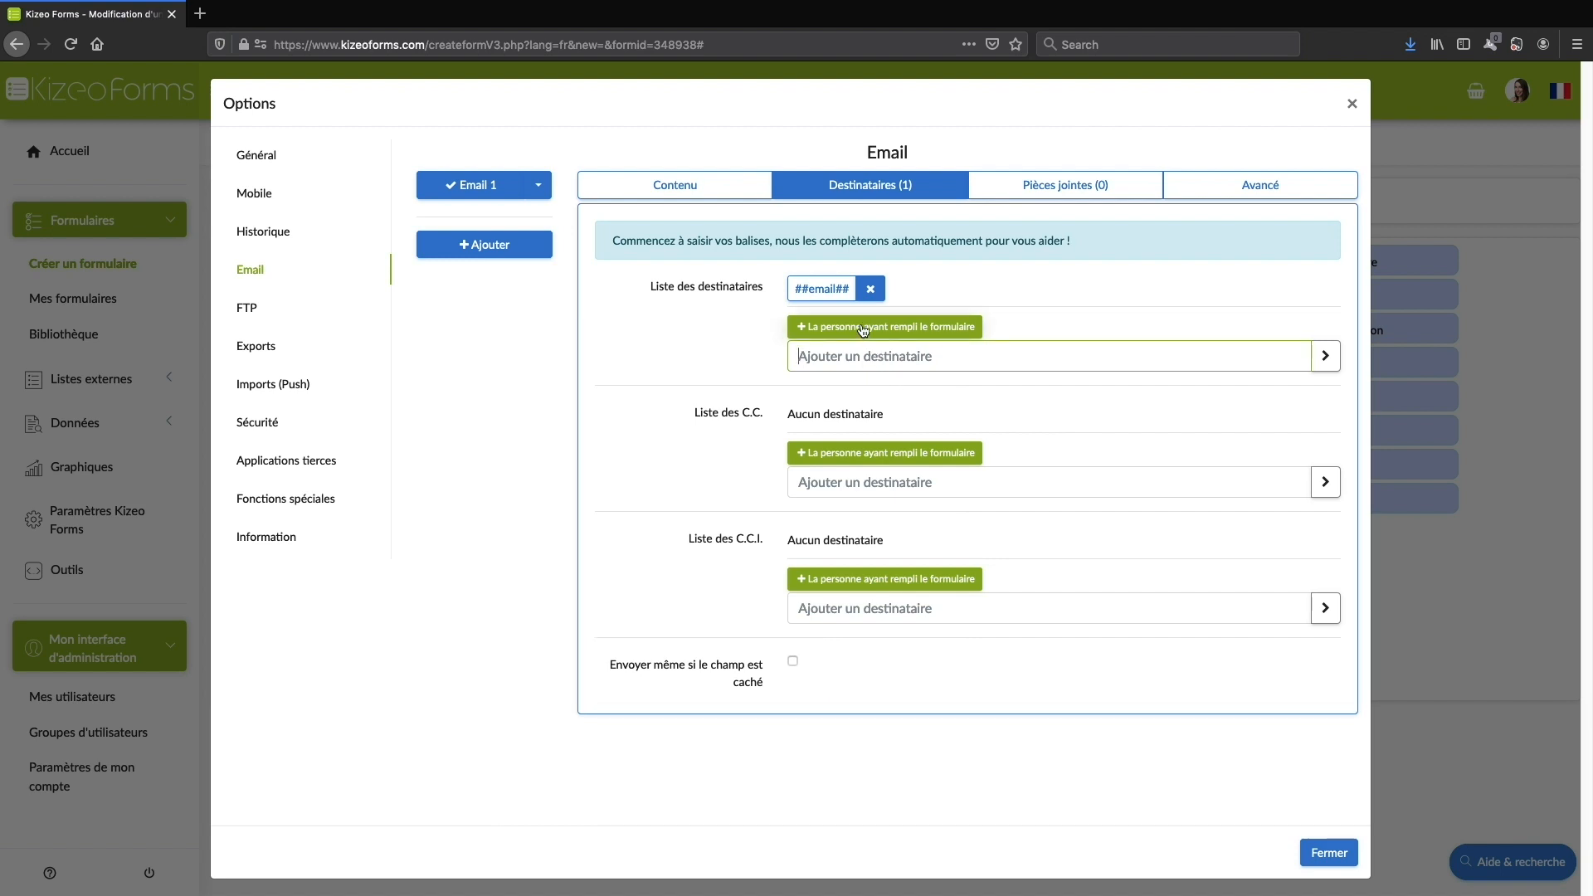
pyautogui.click(856, 453)
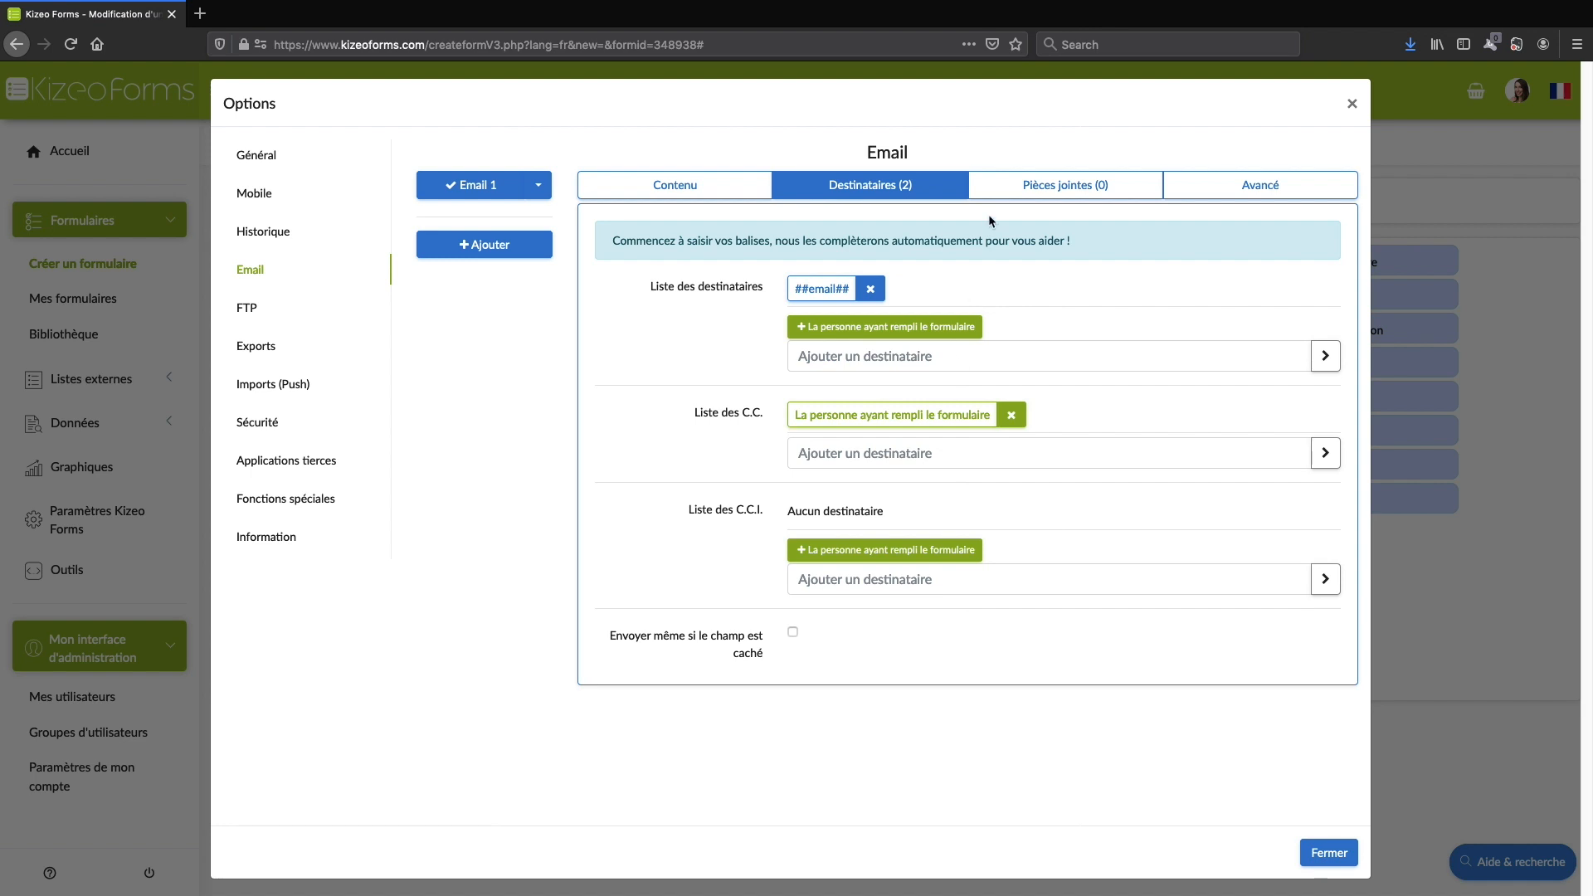
# Attach the Devis client (PDF) export and the file SAV.pdf to the email
pyautogui.click(1011, 186)
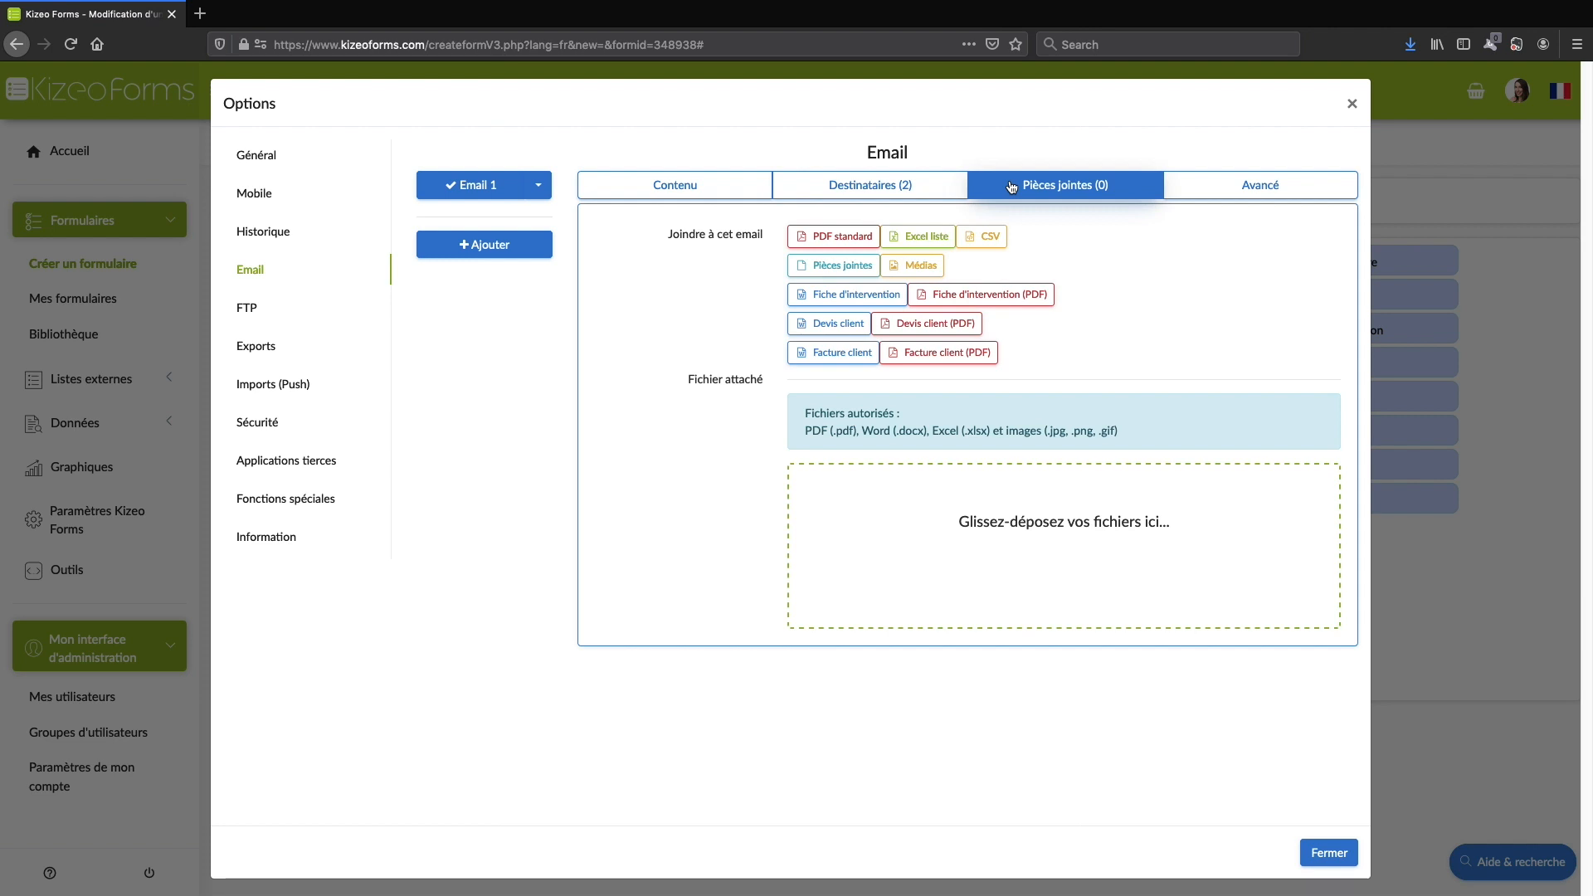
pyautogui.click(929, 330)
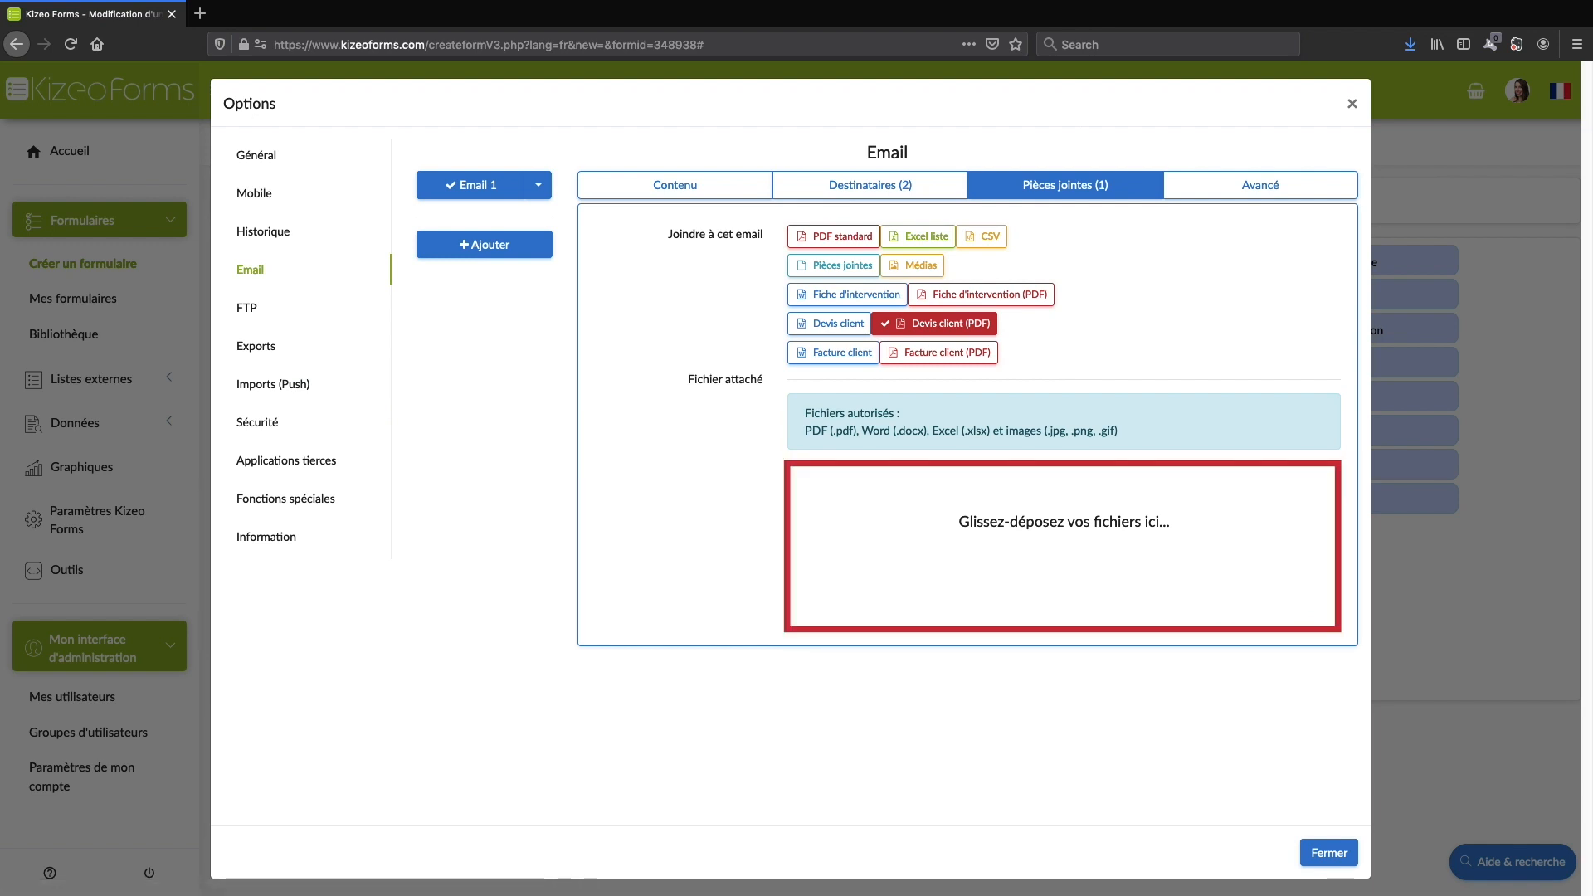
pyautogui.moveTo(3, 565); pyautogui.dragTo(924, 541)
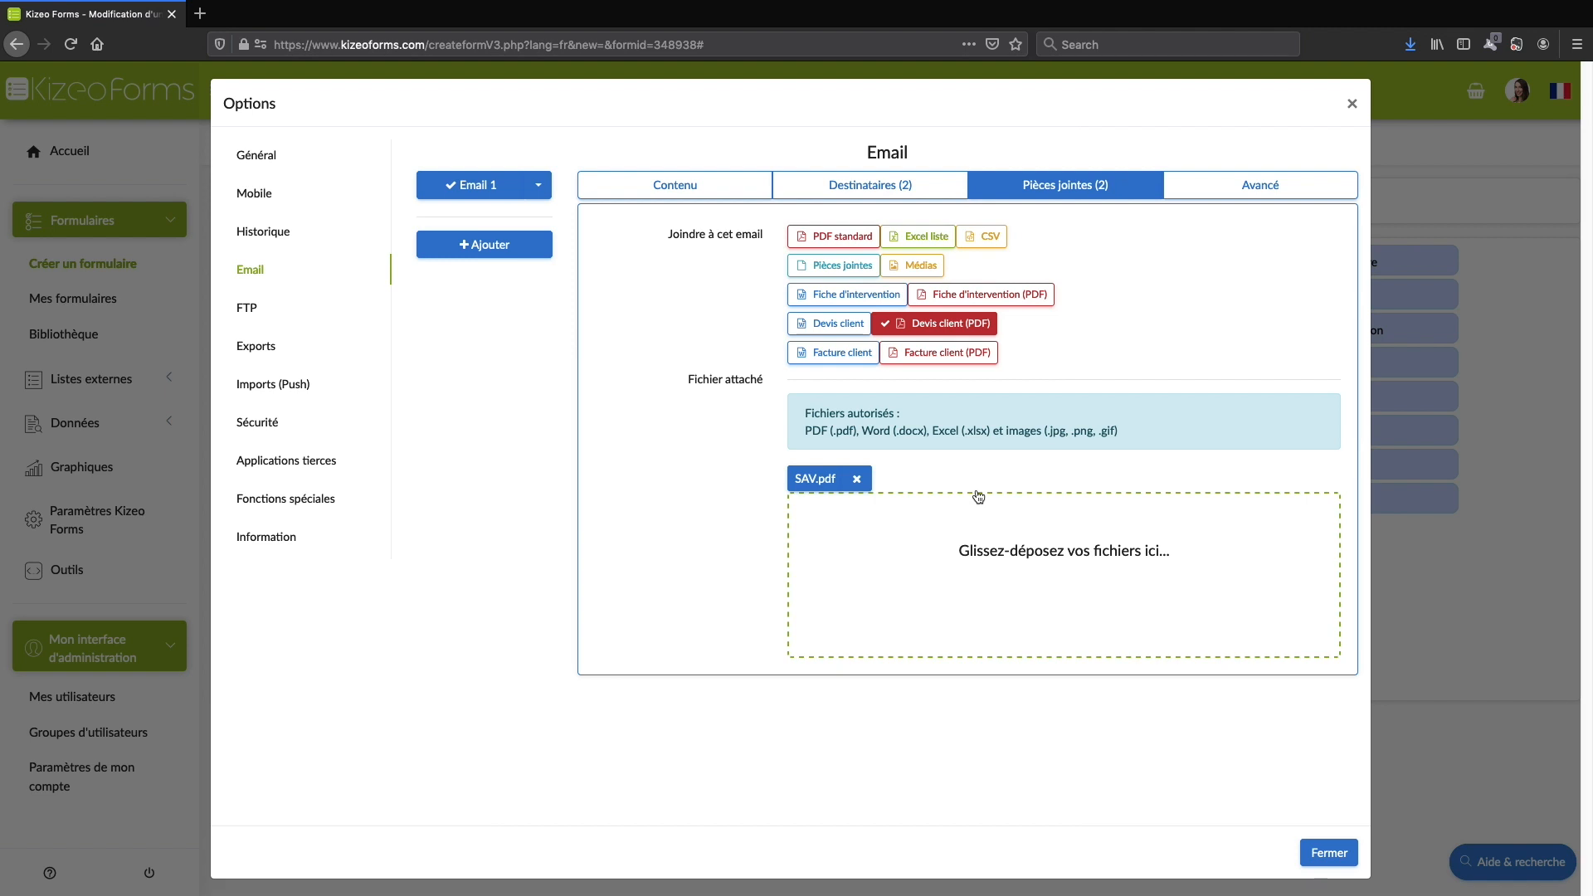
# Name the email scenario "Devis" and close the form options
pyautogui.click(1242, 189)
pyautogui.tripleClick(821, 236)
pyautogui.write('Devis')
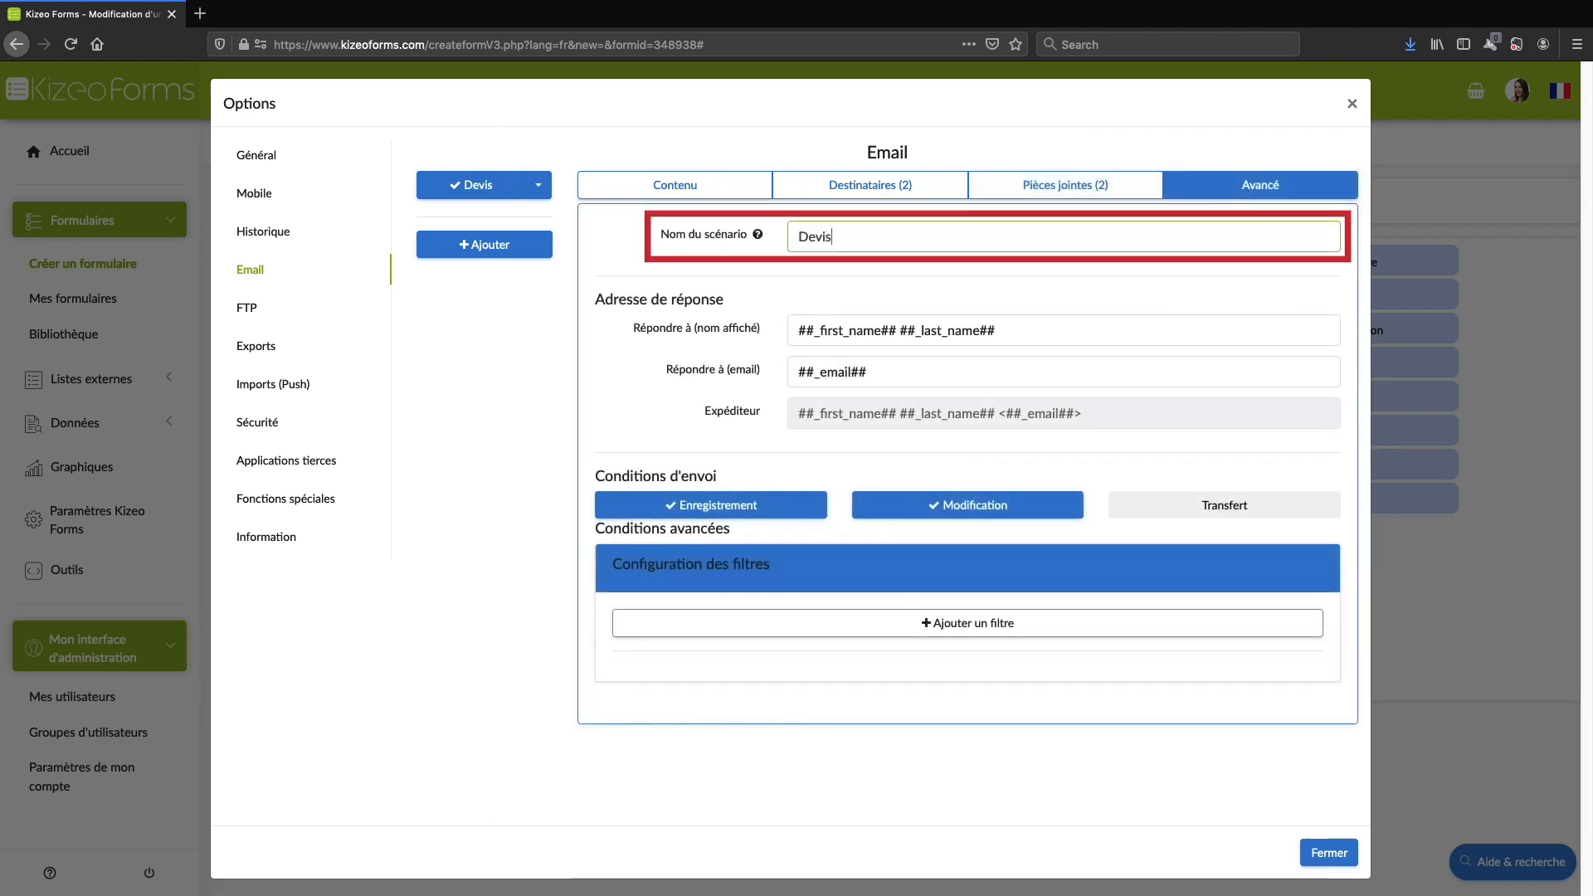
pyautogui.click(1328, 853)
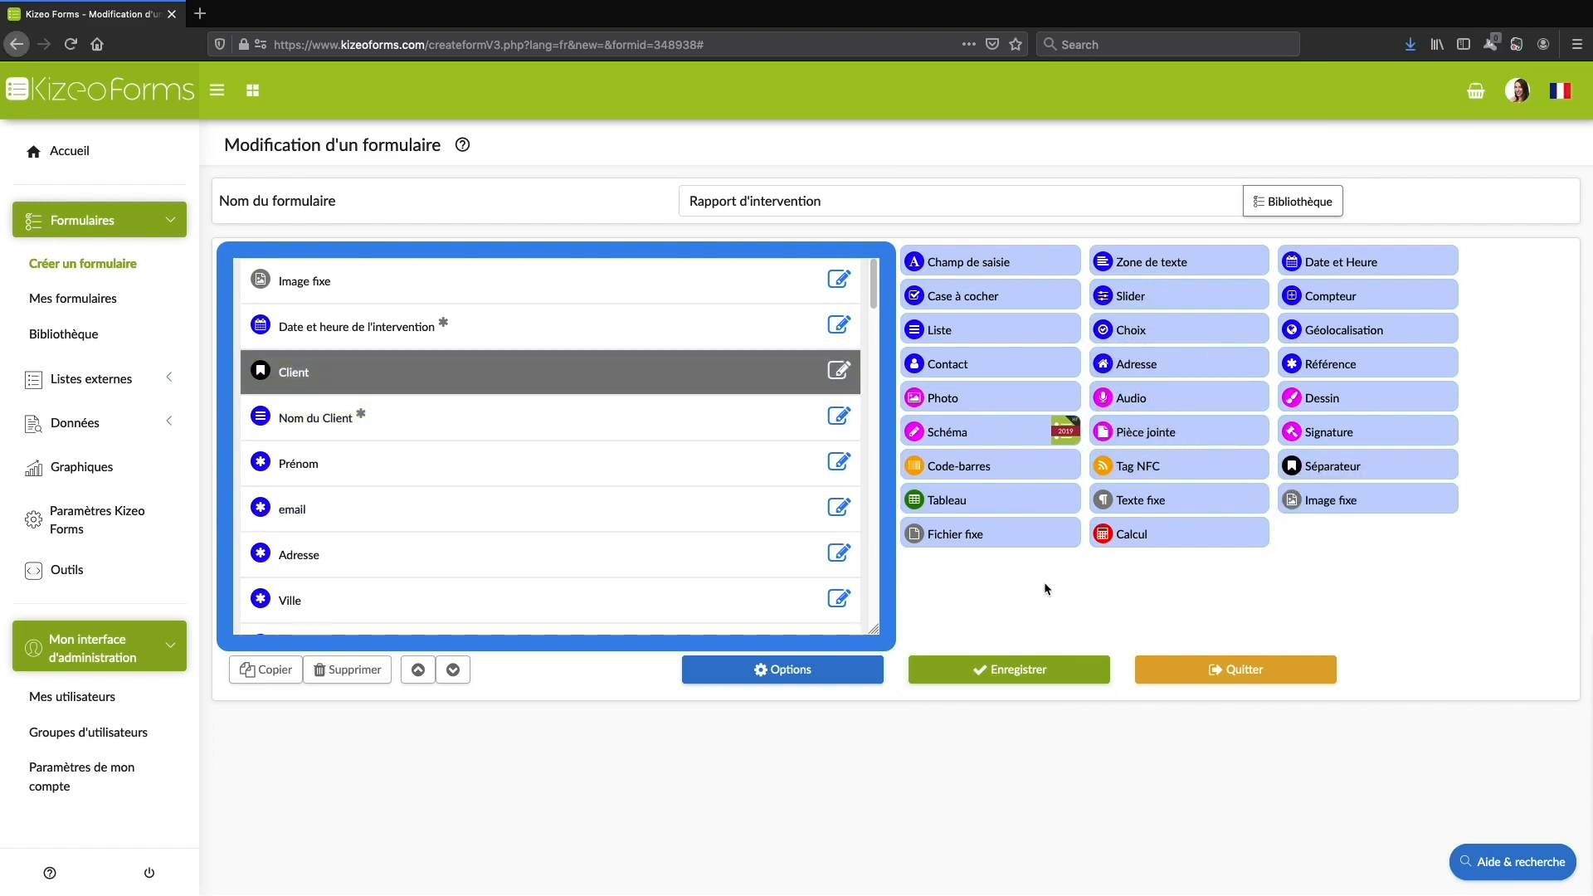
# Review the recipients and attachments of the Rapport d'intervention and Facture email scenarios, and close the form options
pyautogui.click(816, 672)
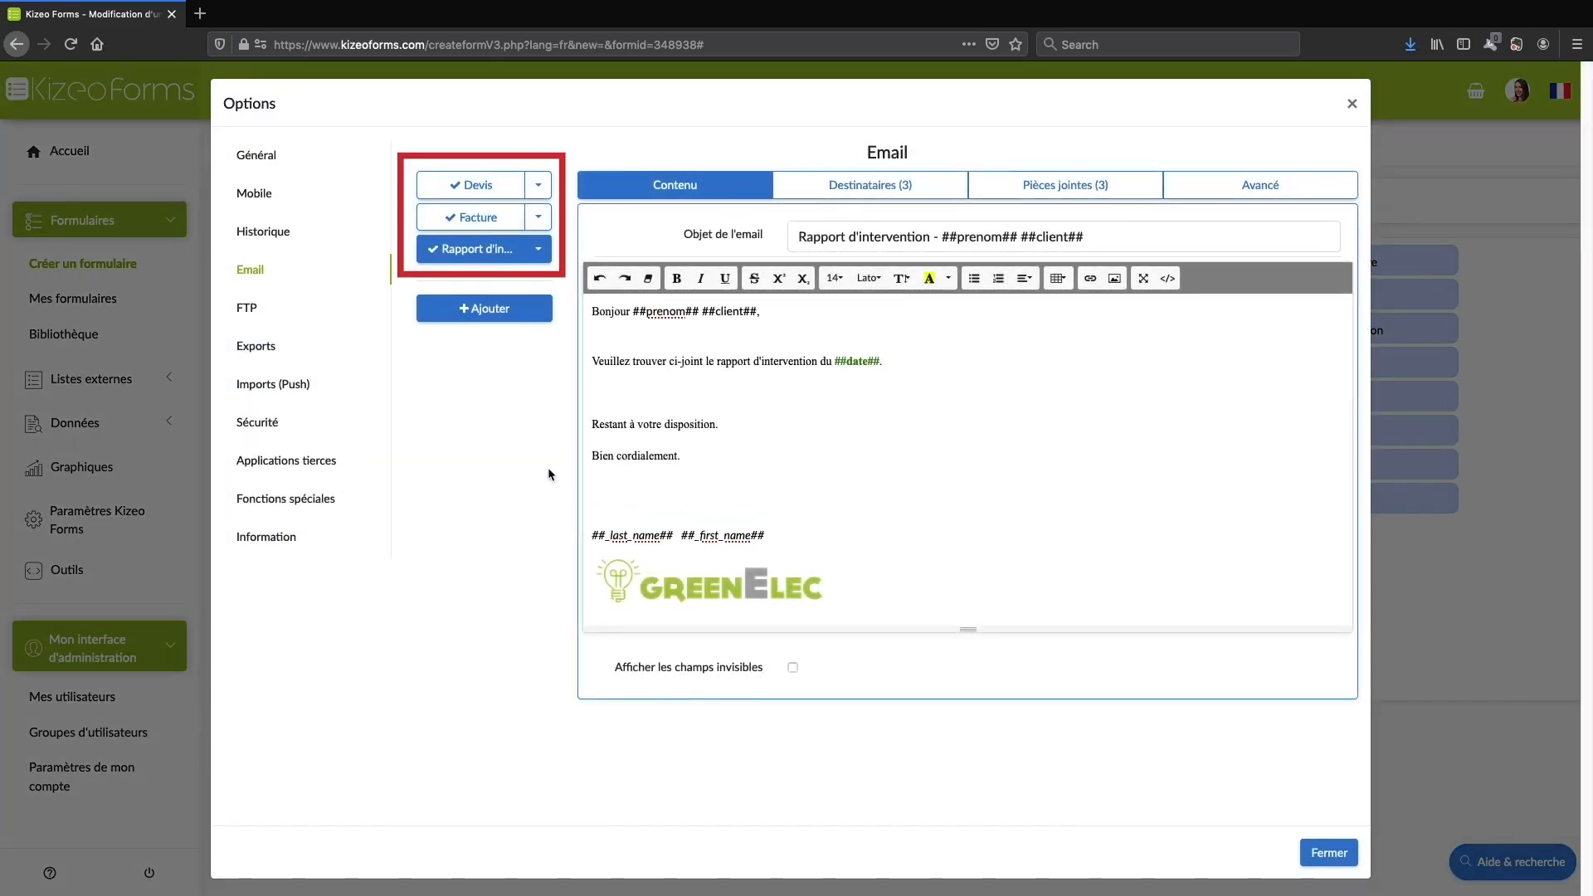
pyautogui.click(867, 185)
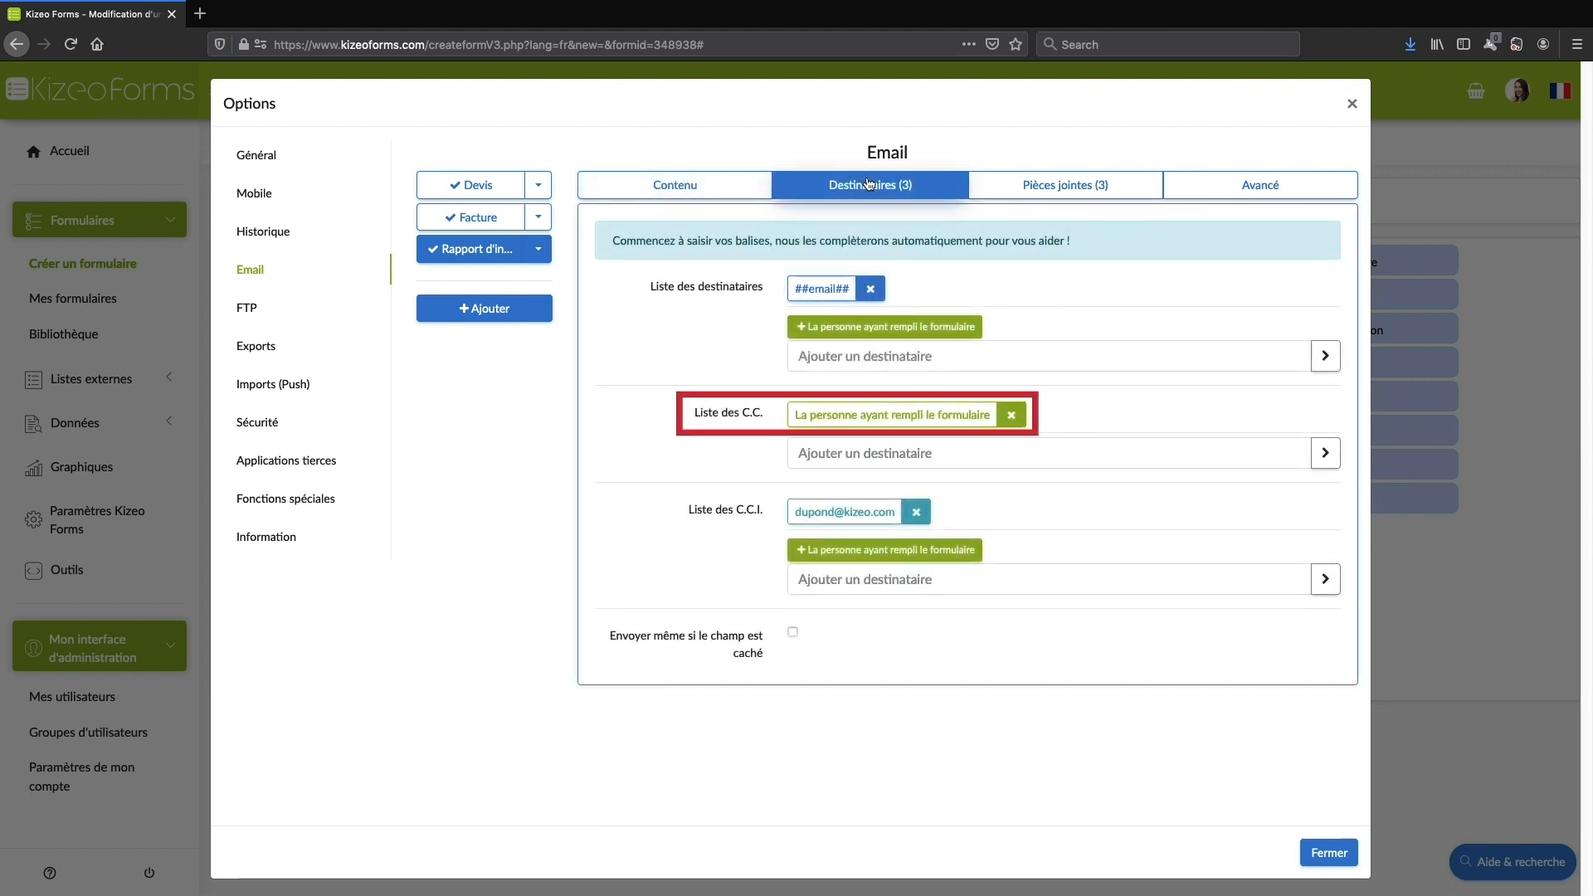
pyautogui.click(1054, 190)
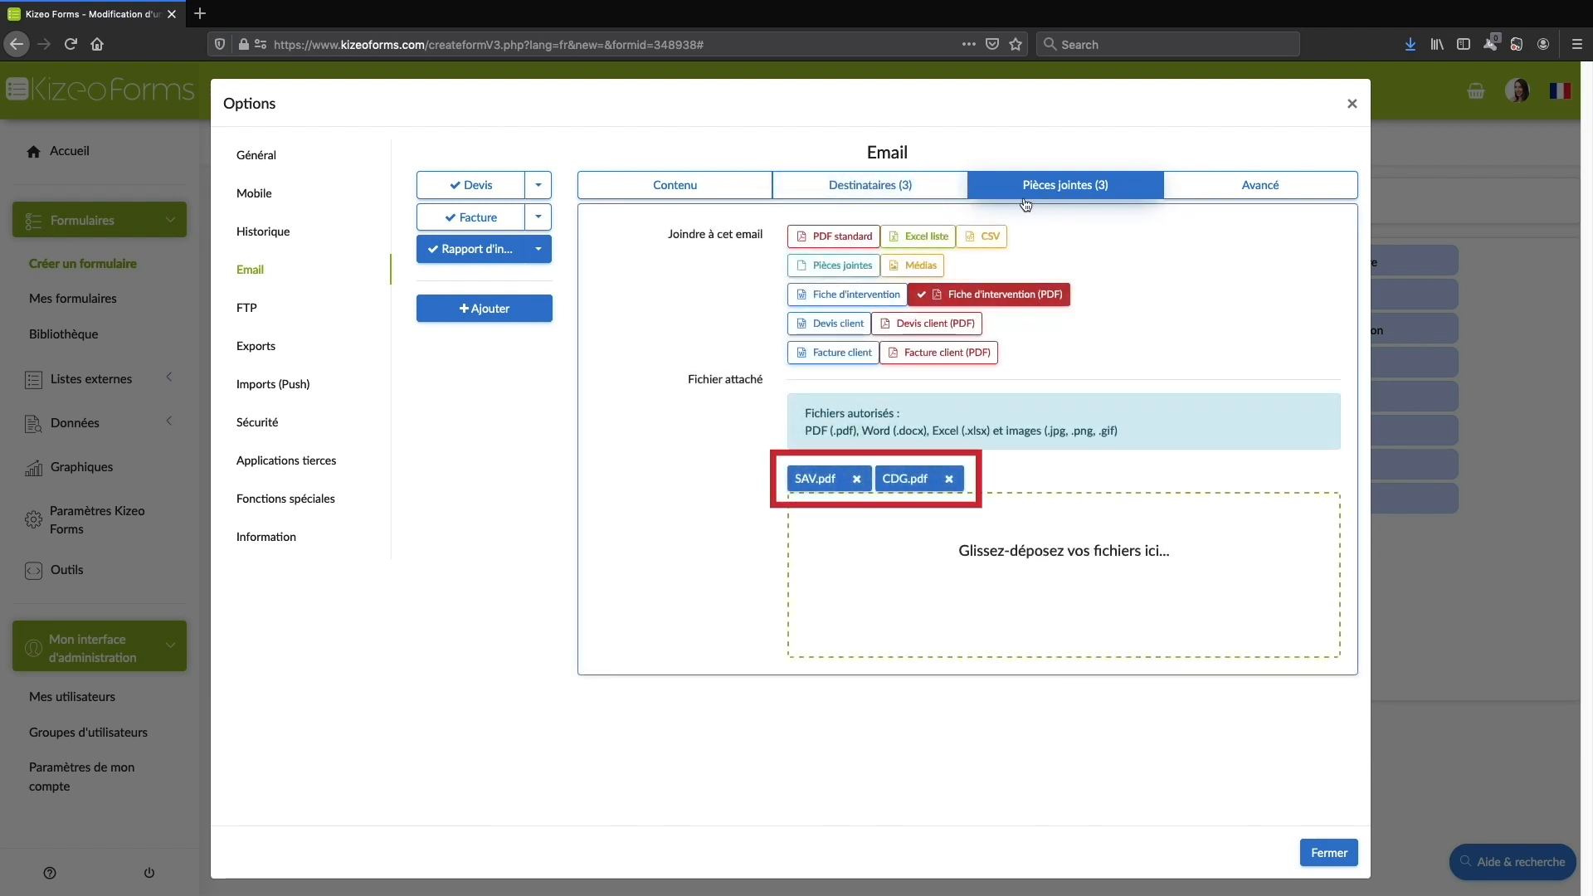
pyautogui.click(470, 217)
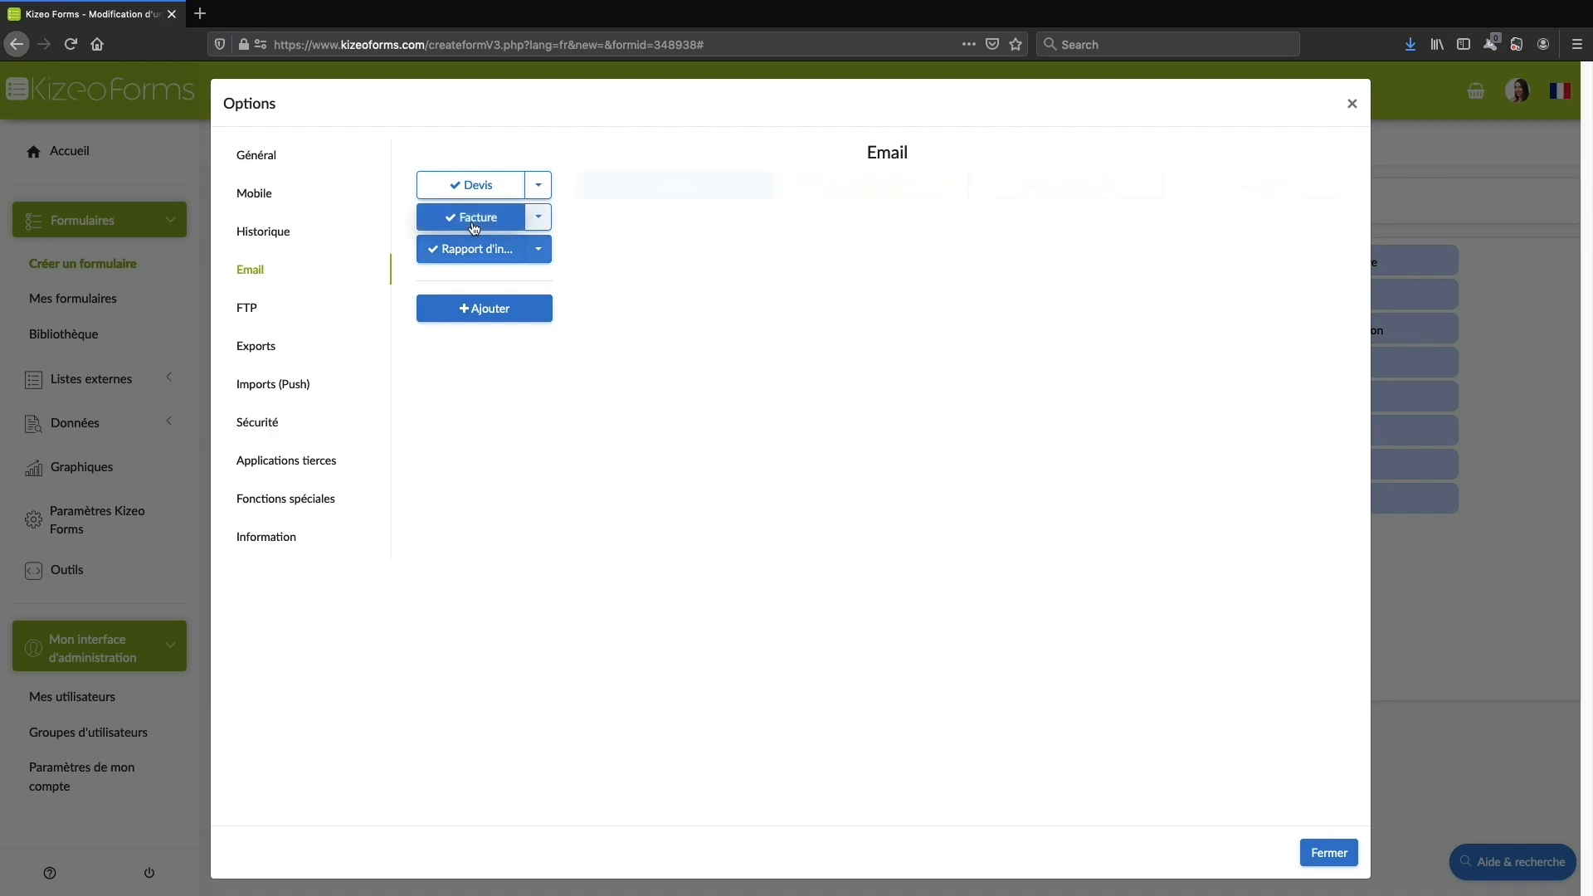
pyautogui.click(835, 186)
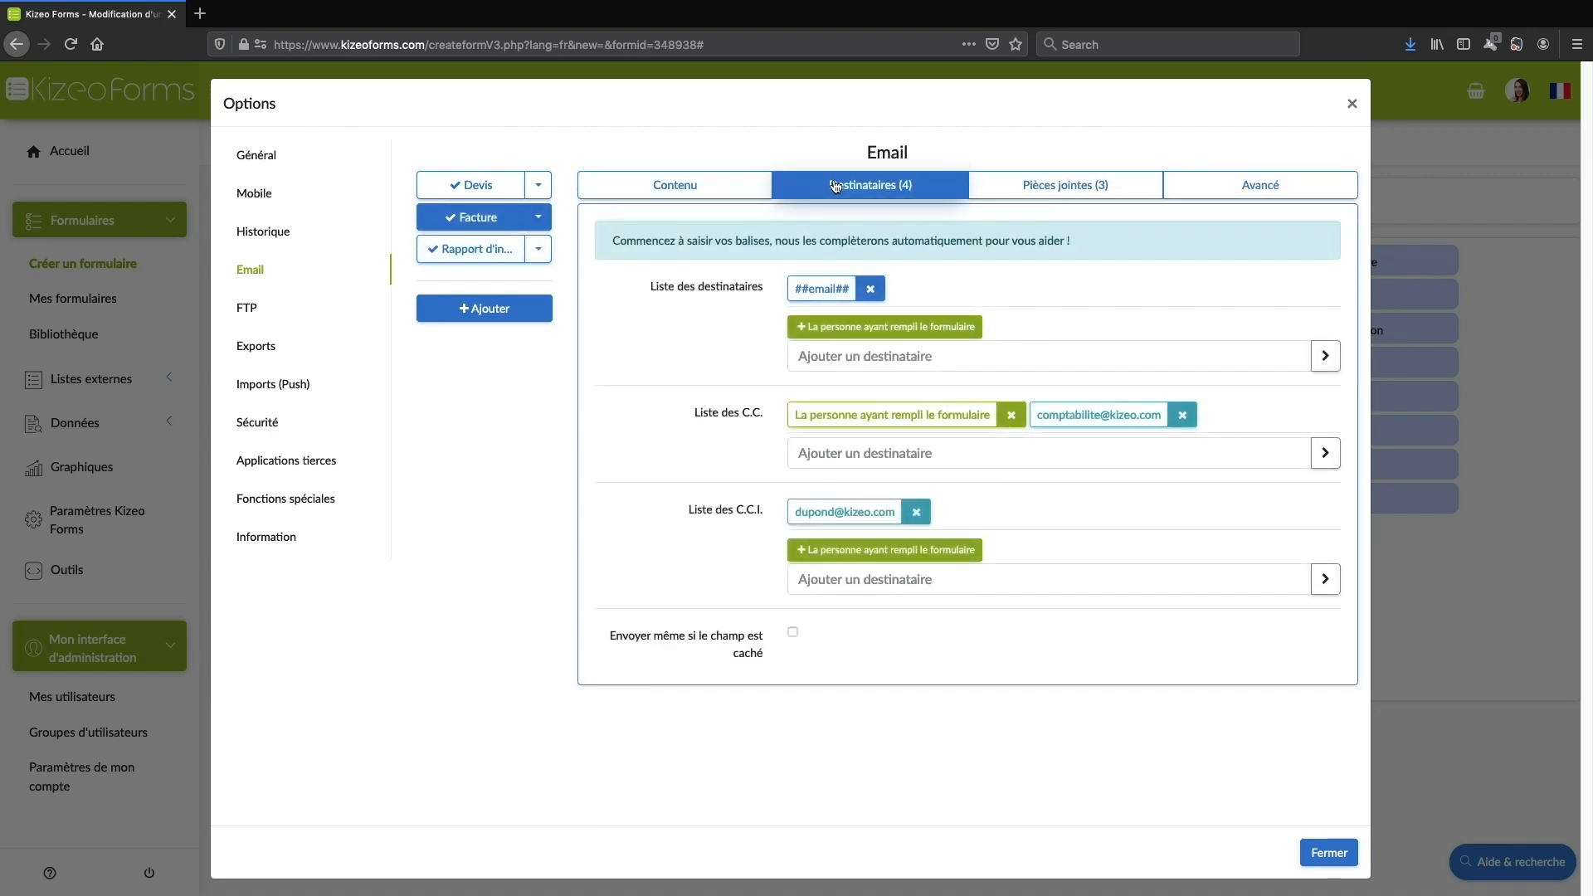
pyautogui.click(1055, 191)
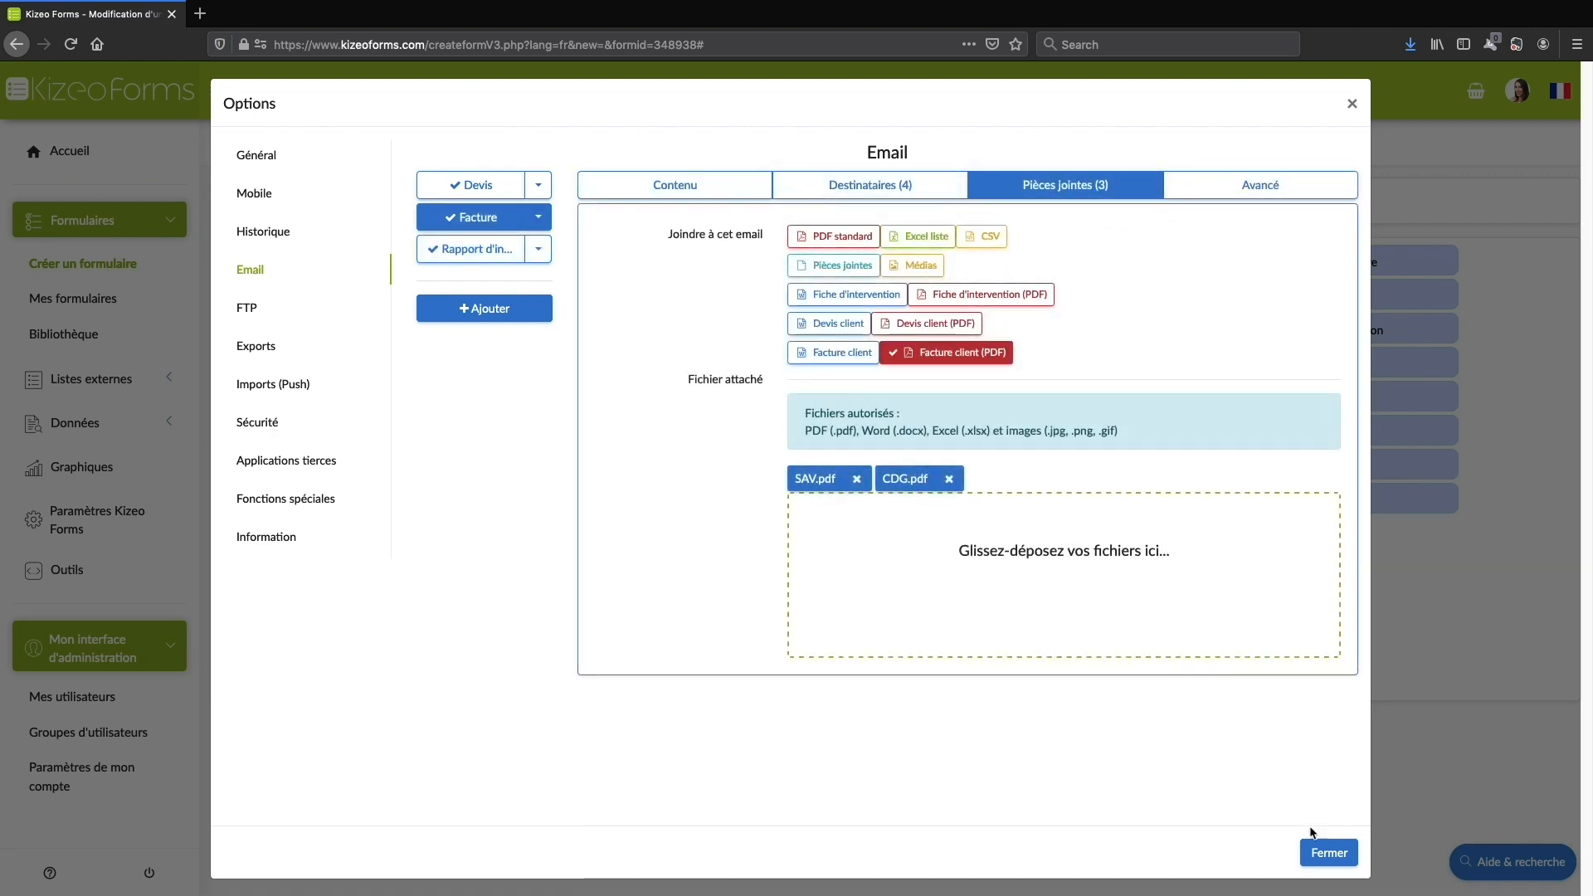
pyautogui.click(1327, 852)
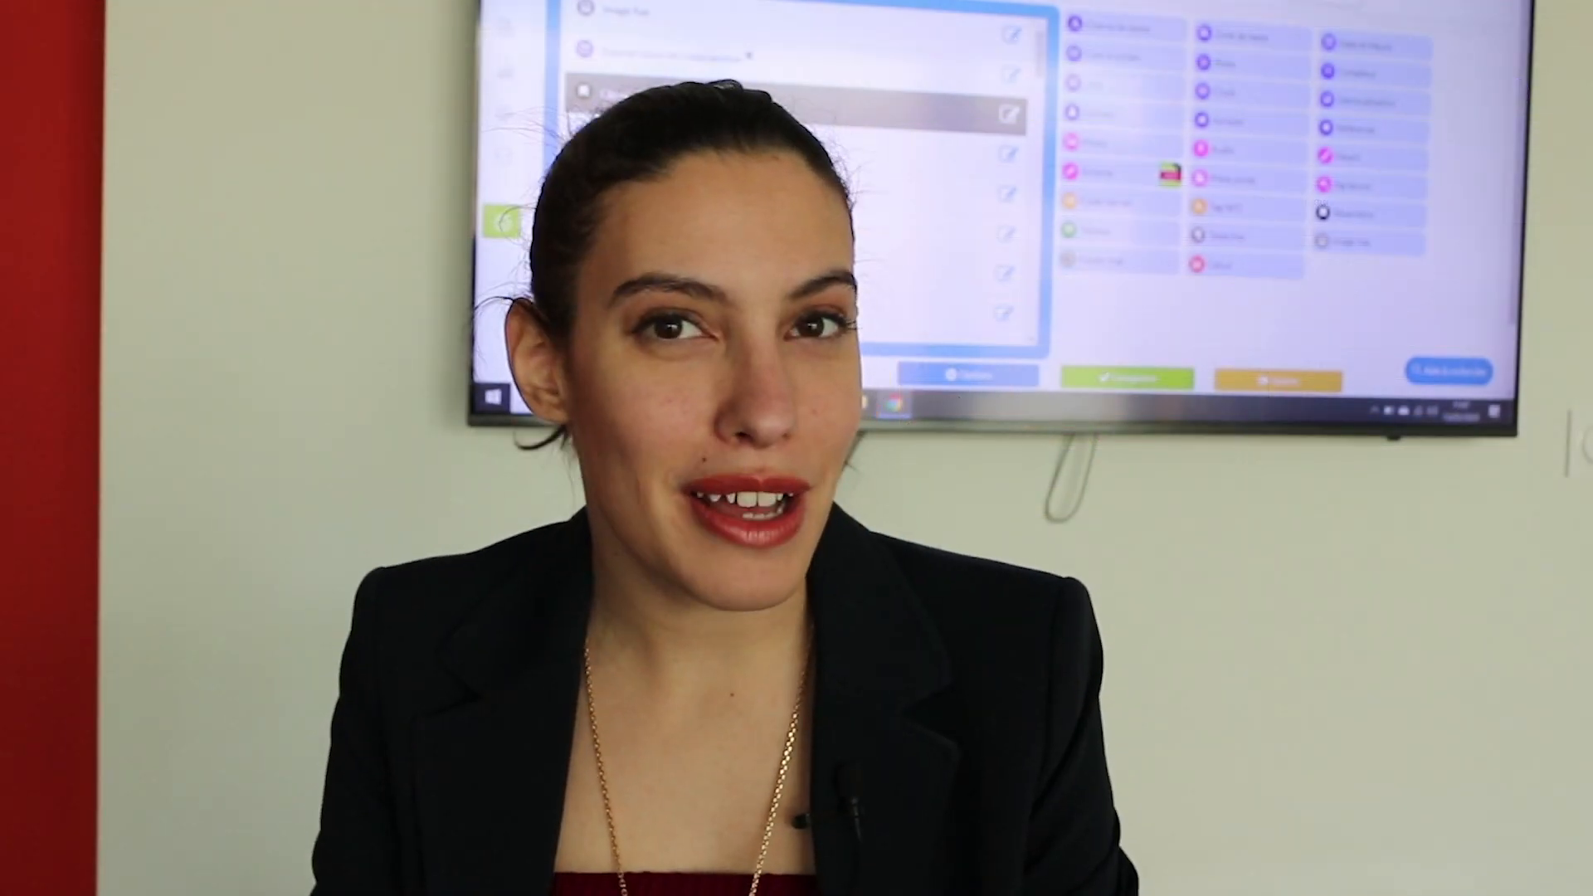